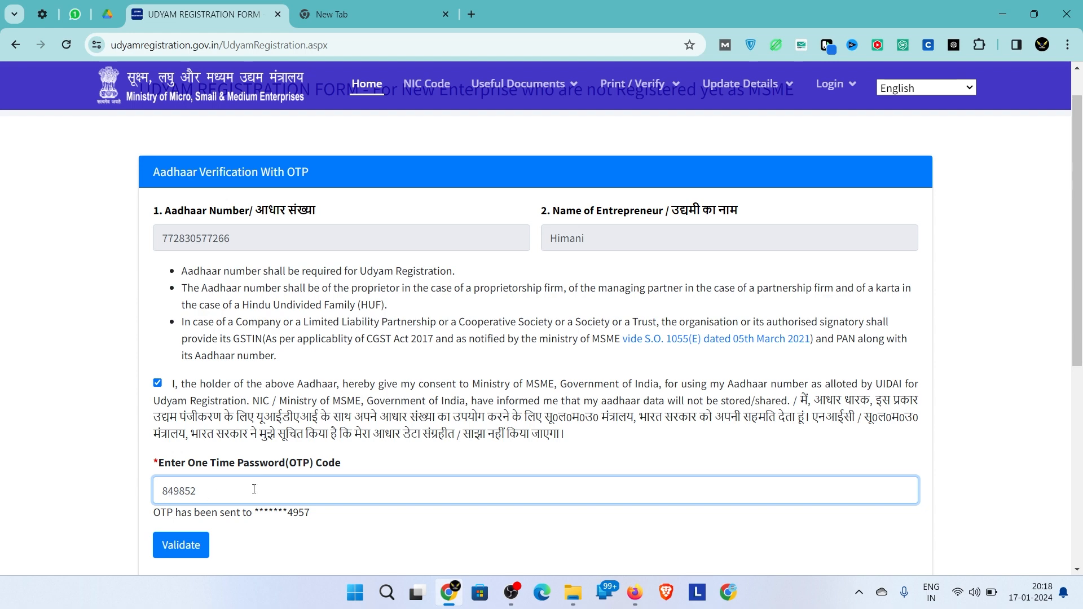
- Validate the entered OTP to complete Aadhaar number verification
scroll(253, 489, down, 1)
click(193, 488)
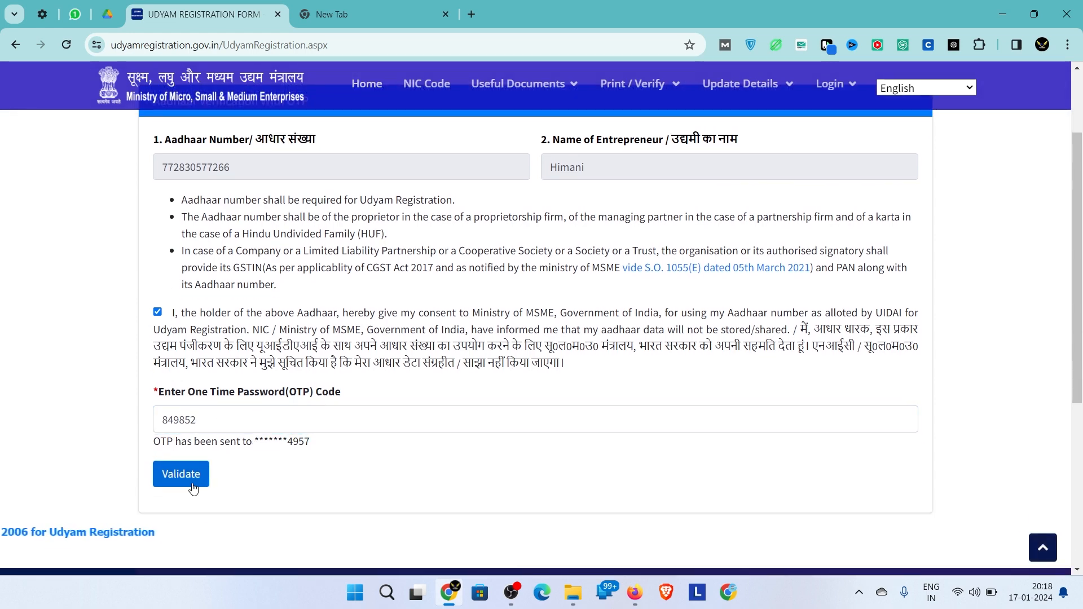
- Set organisation type to 1. Proprietary, enter the PAN number, give PAN consent and validate it
scroll(389, 482, down, 2)
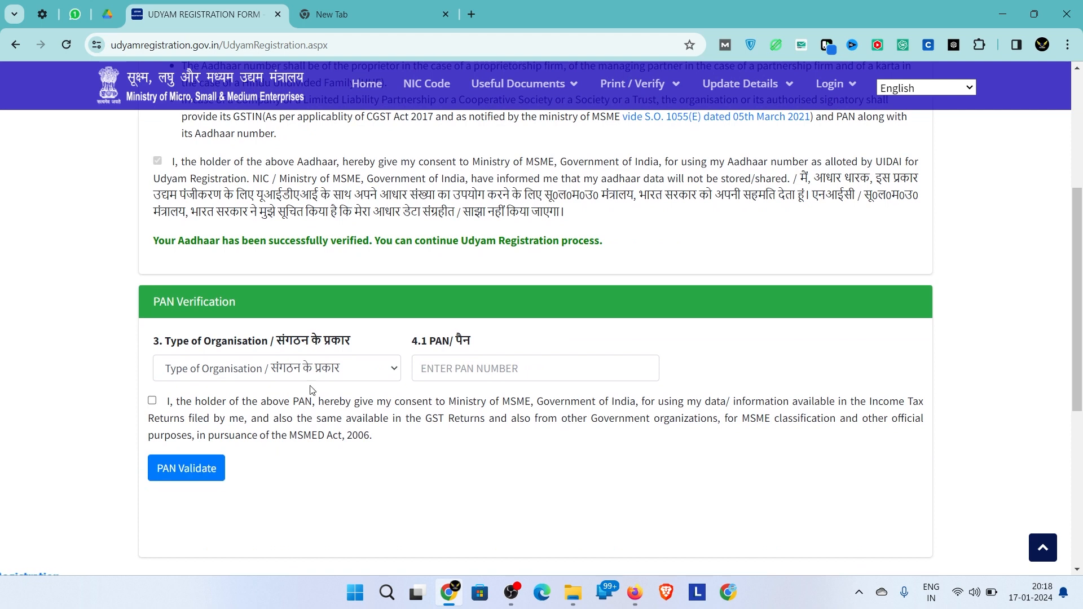
click(296, 373)
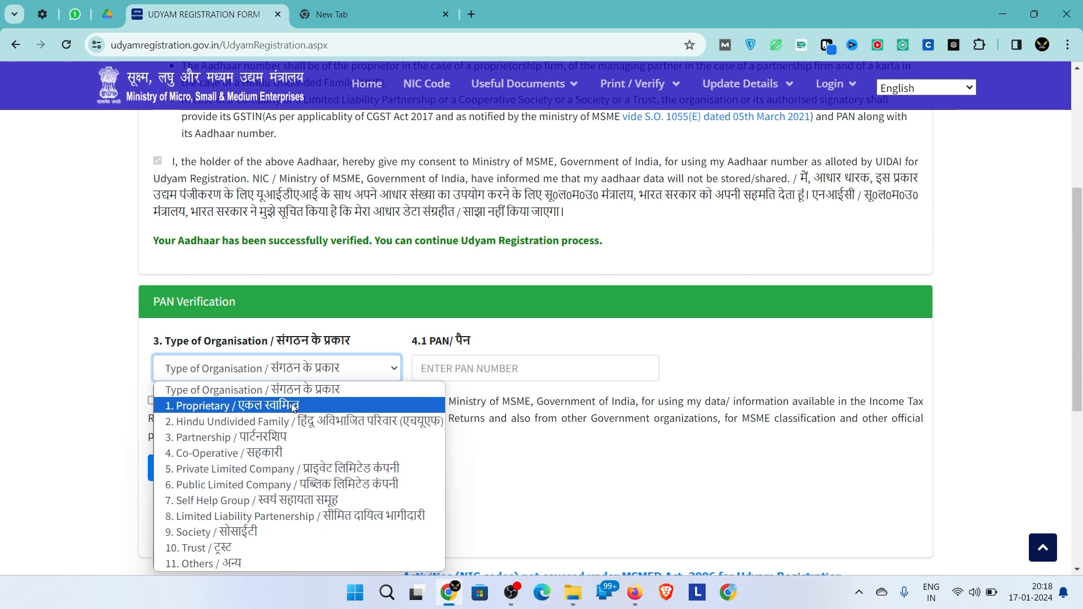
click(248, 405)
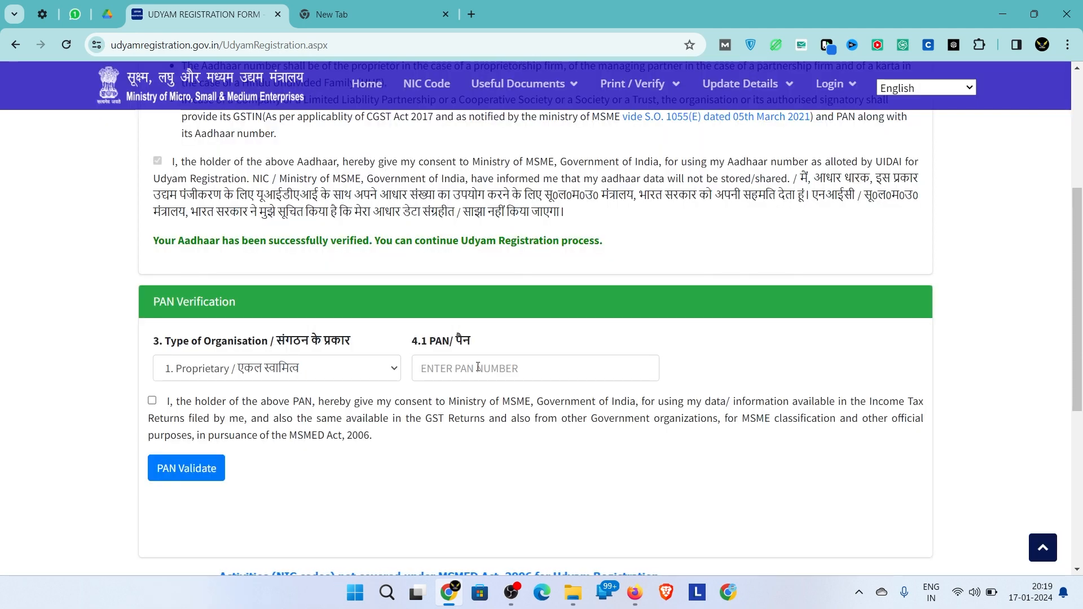
click(479, 367)
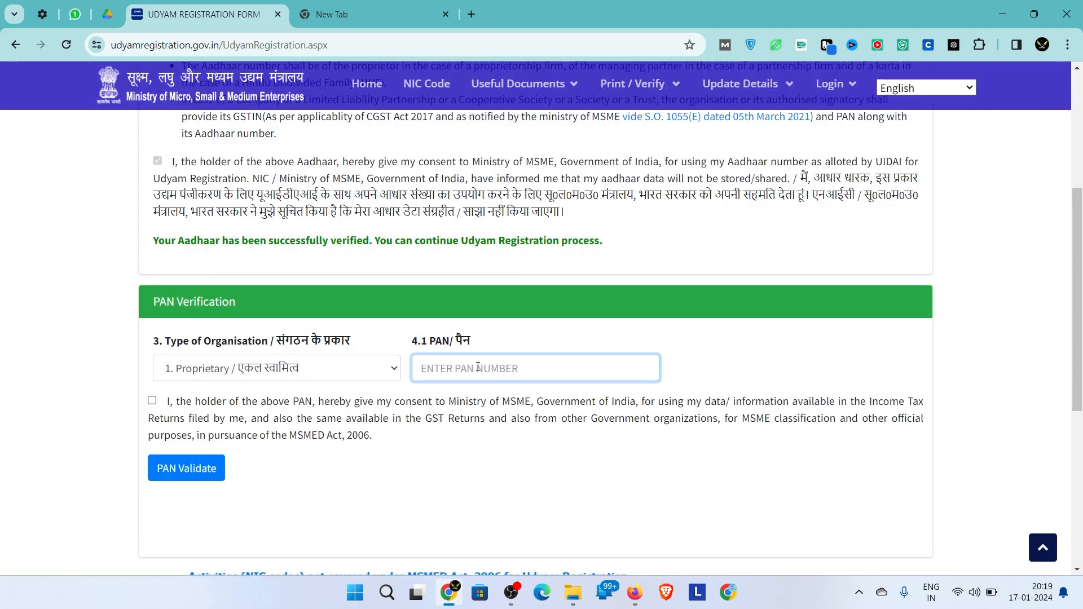
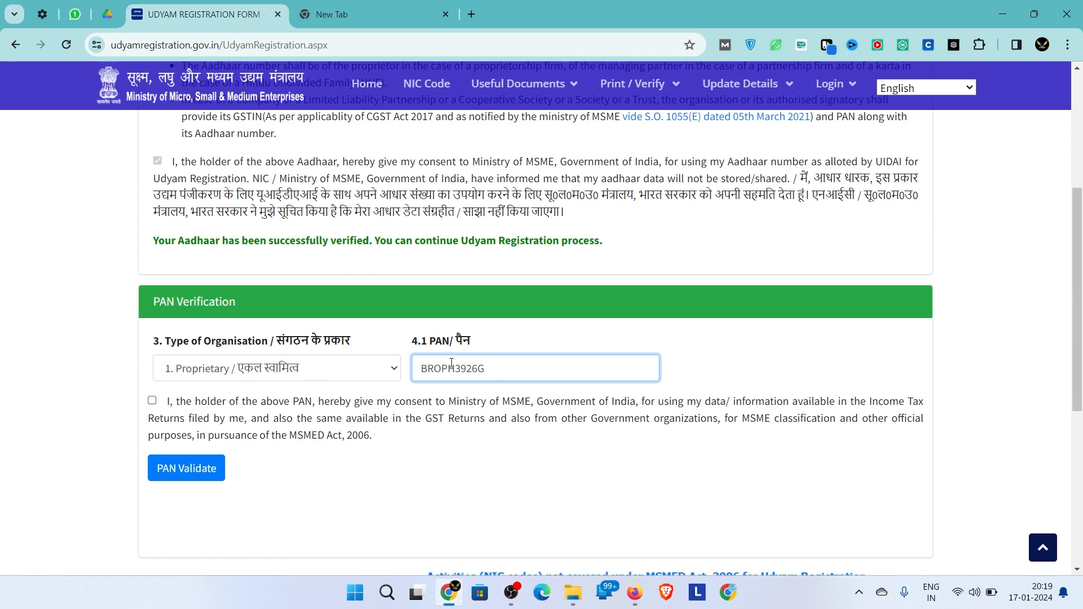
click(153, 401)
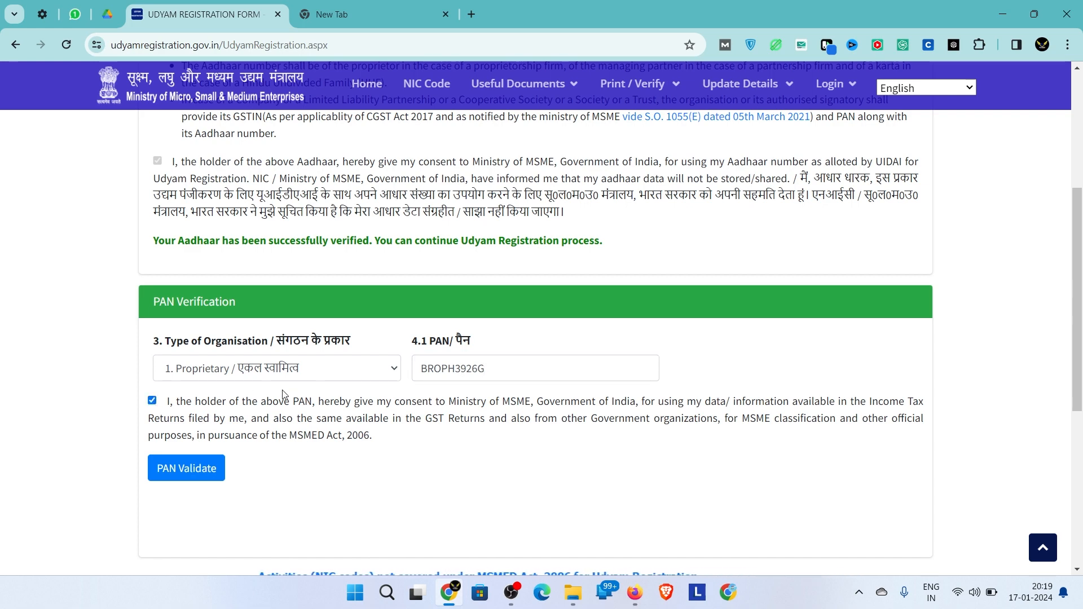
click(187, 467)
scroll(394, 428, down, 2)
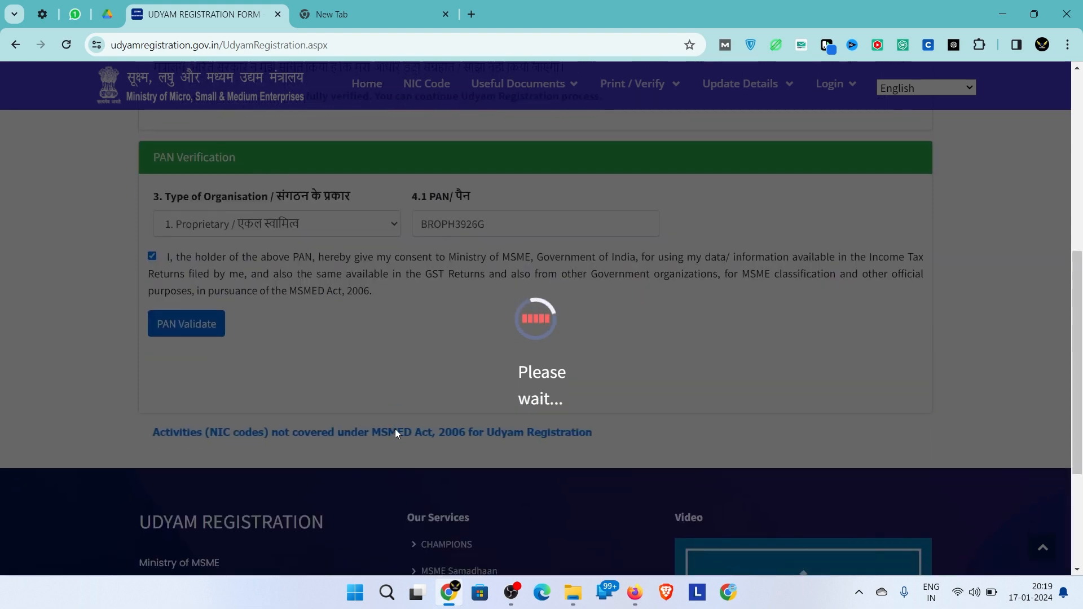
scroll(395, 428, down, 5)
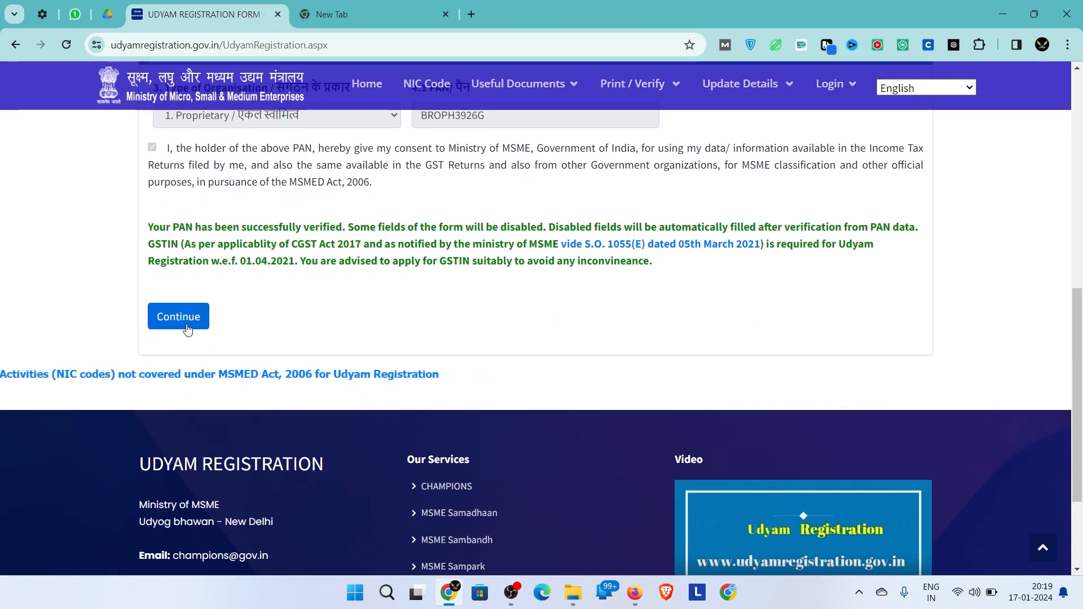
- Continue past PAN verification down to the Mobile Number and Email fields
click(184, 326)
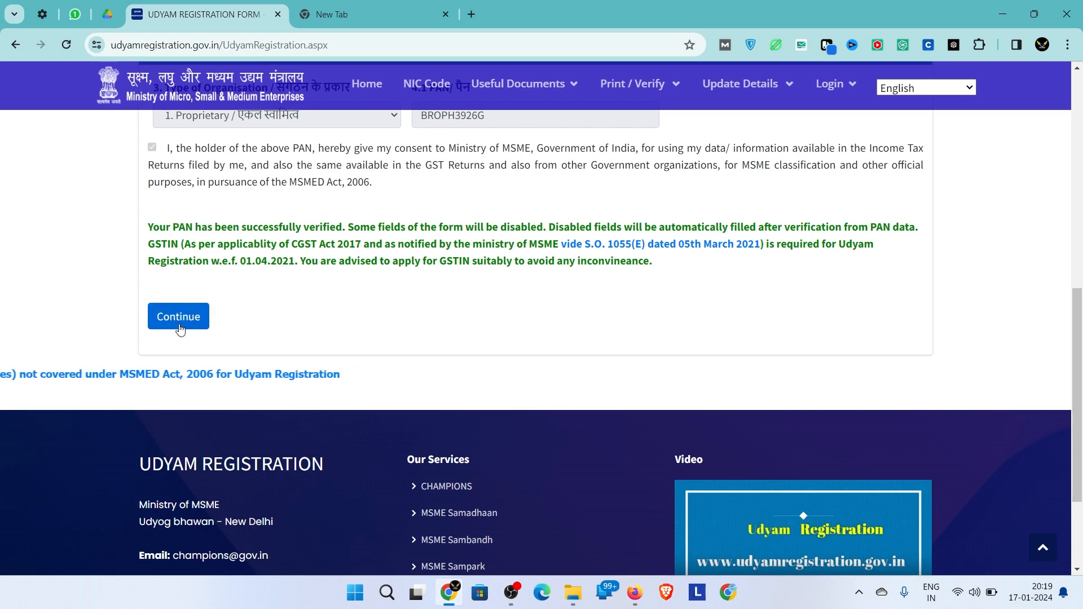
scroll(415, 363, down, 1)
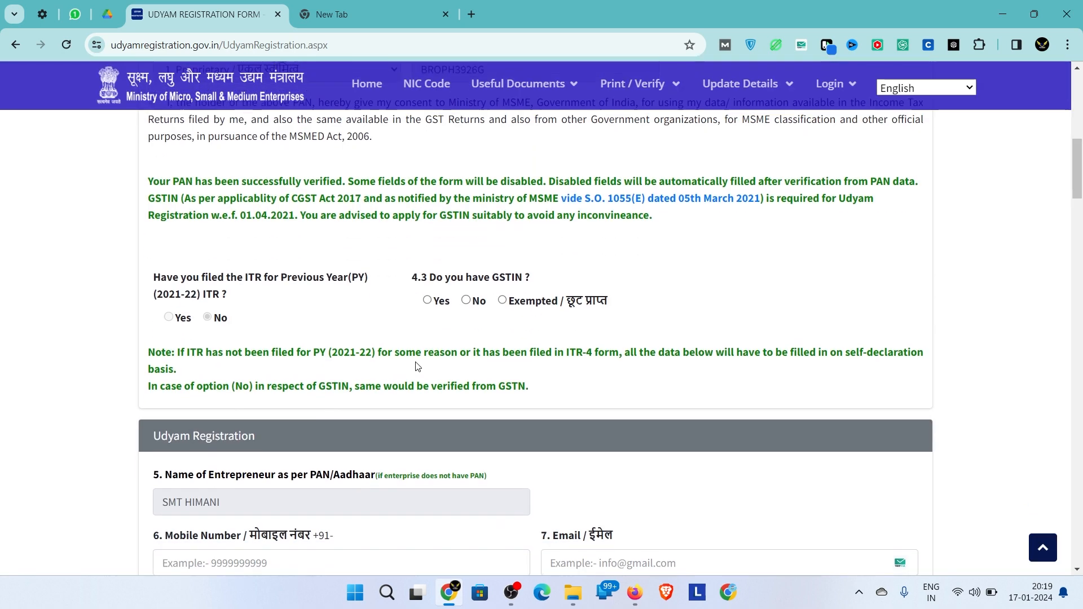
drag(422, 268, 433, 272)
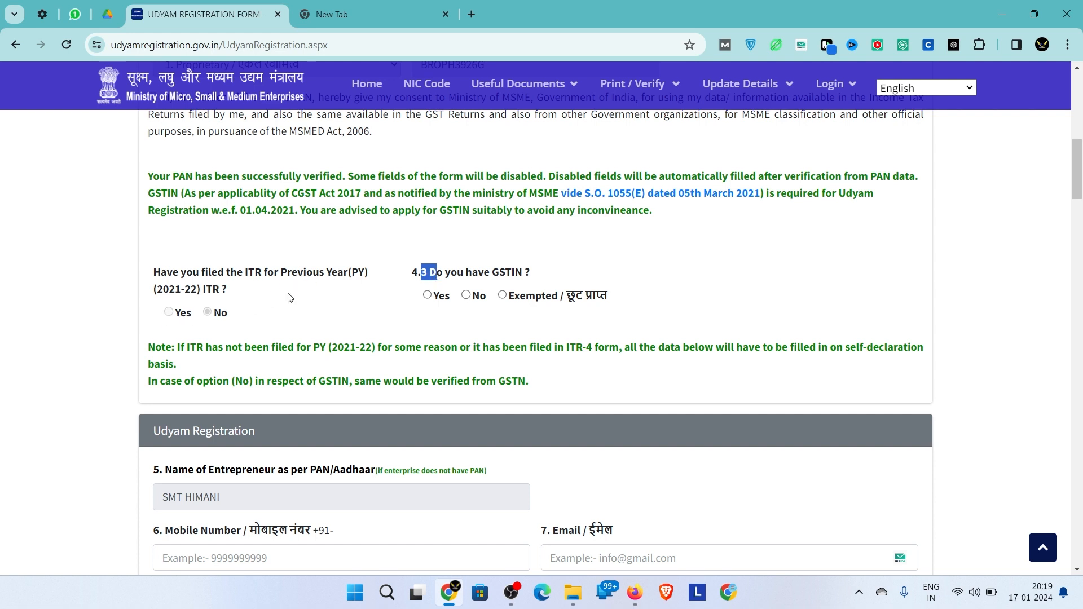
drag(408, 282, 533, 263)
click(533, 270)
scroll(466, 300, down, 4)
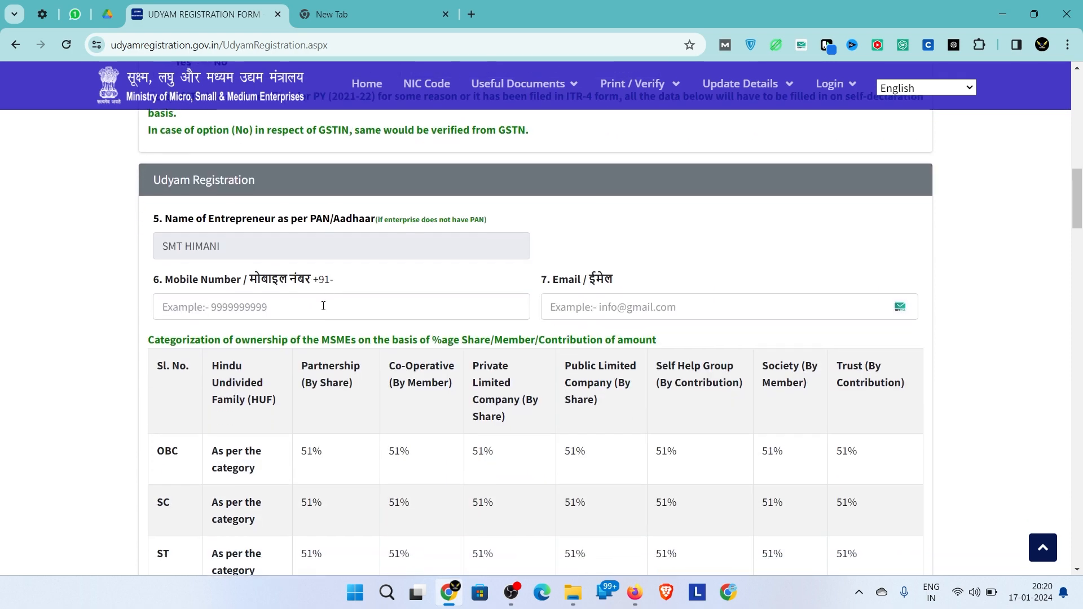
click(323, 305)
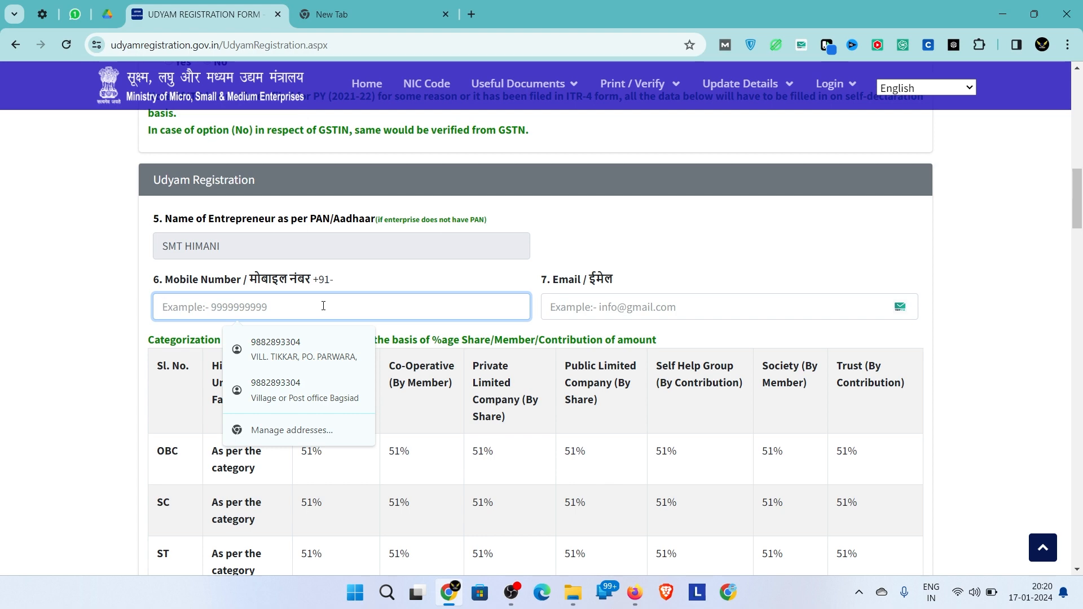
click(609, 308)
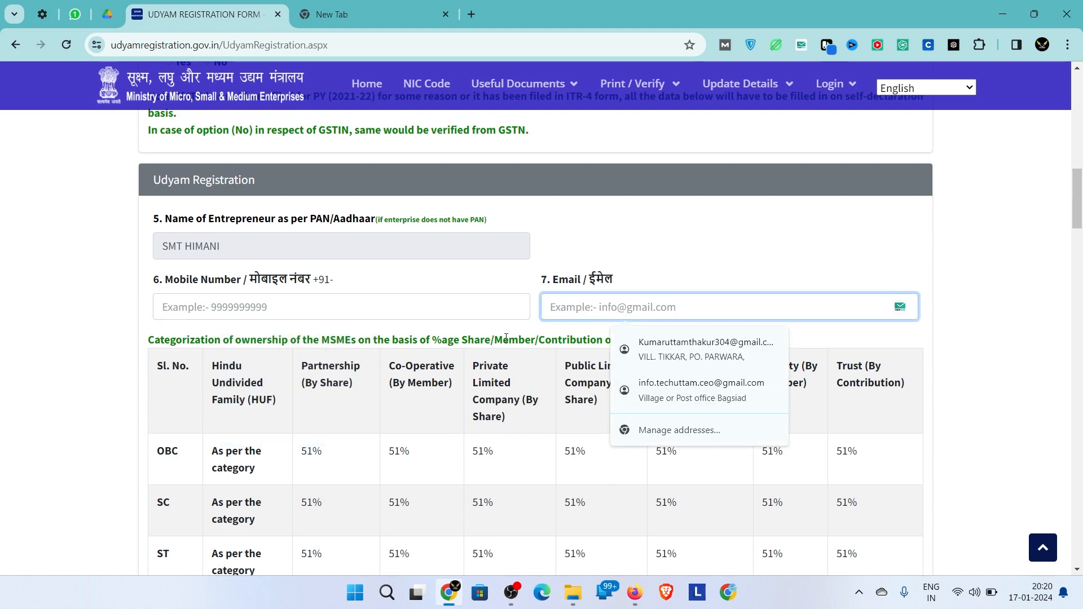
scroll(506, 337, down, 6)
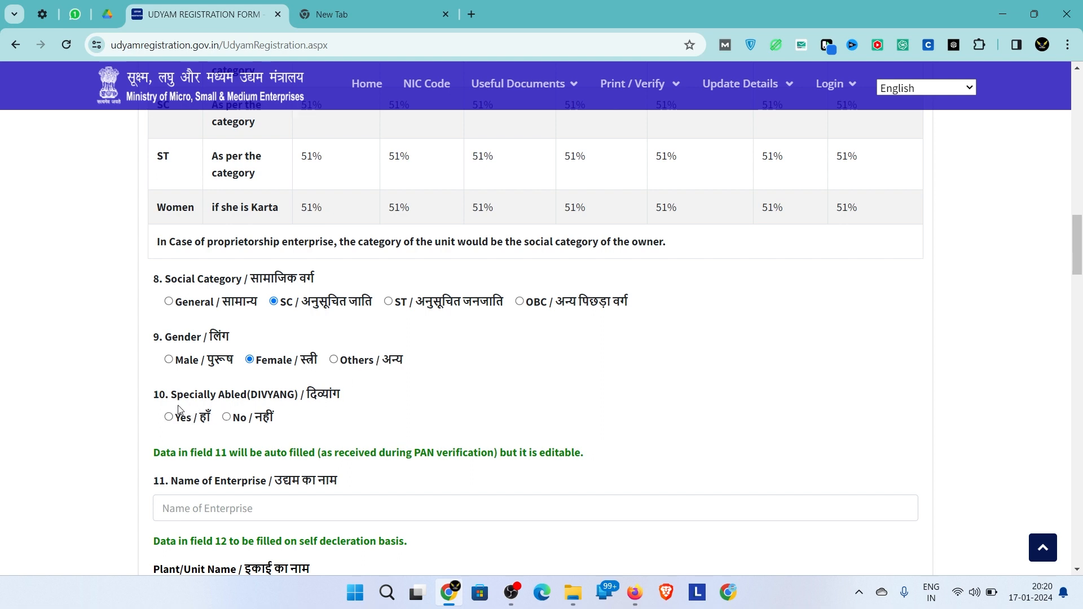
- Answer No to Specially Abled and enter Prem Hardware Store as the enterprise name
click(227, 418)
scroll(333, 421, down, 2)
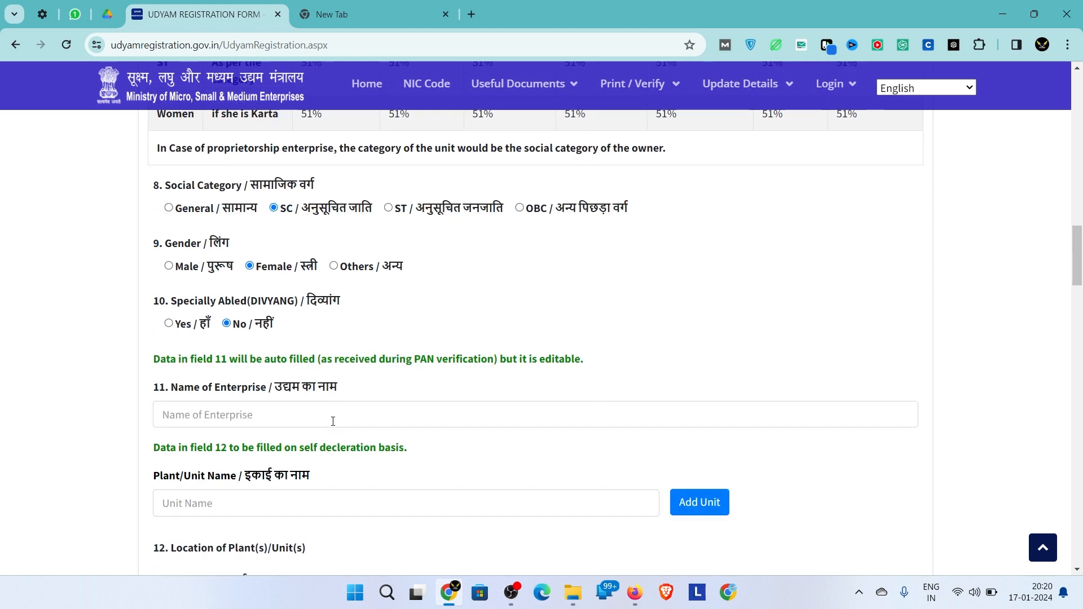
click(332, 415)
scroll(333, 422, up, 5)
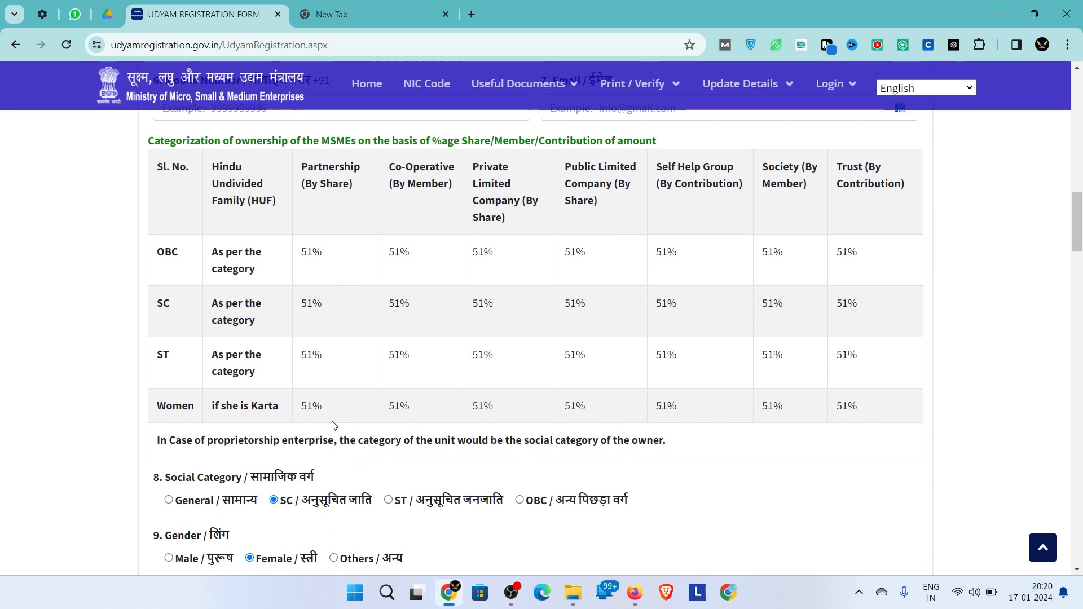
scroll(334, 425, down, 6)
scroll(333, 426, down, 1)
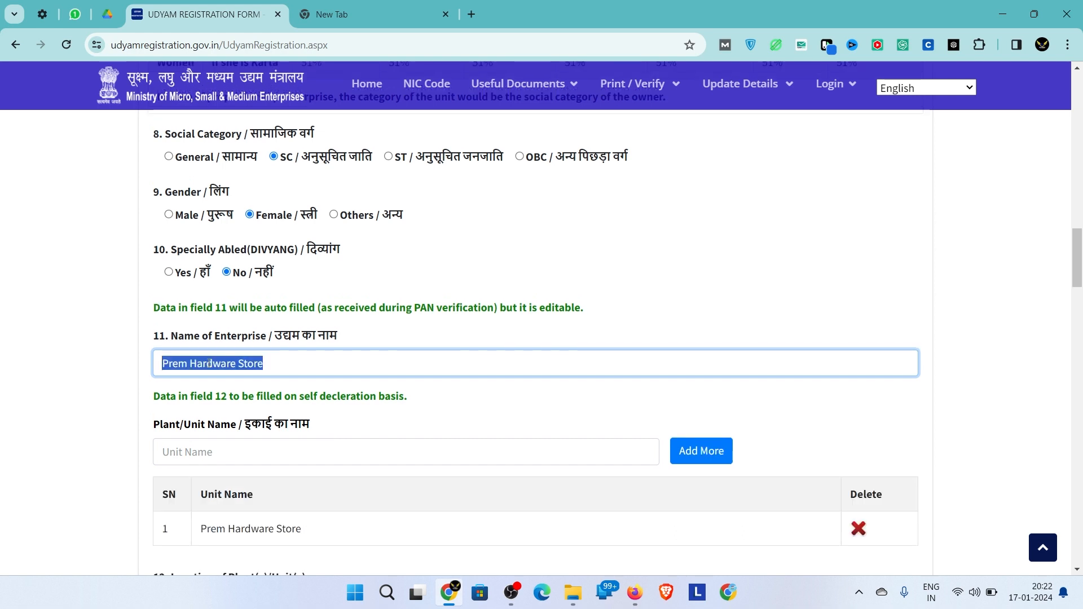
- Add Prem Hardware Store as a Plant/Unit name
click(199, 458)
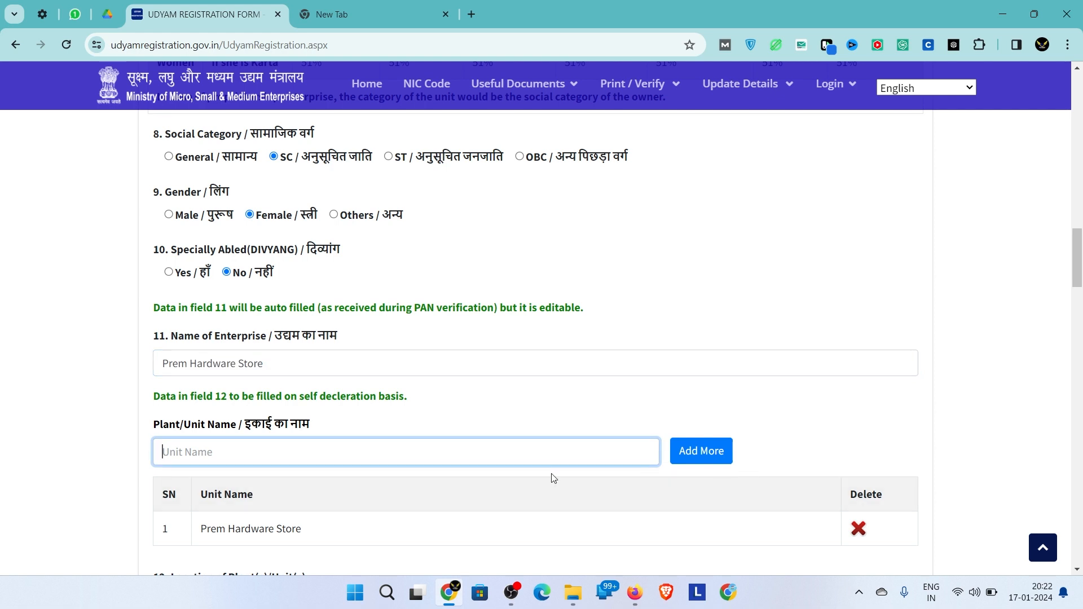
scroll(473, 388, down, 1)
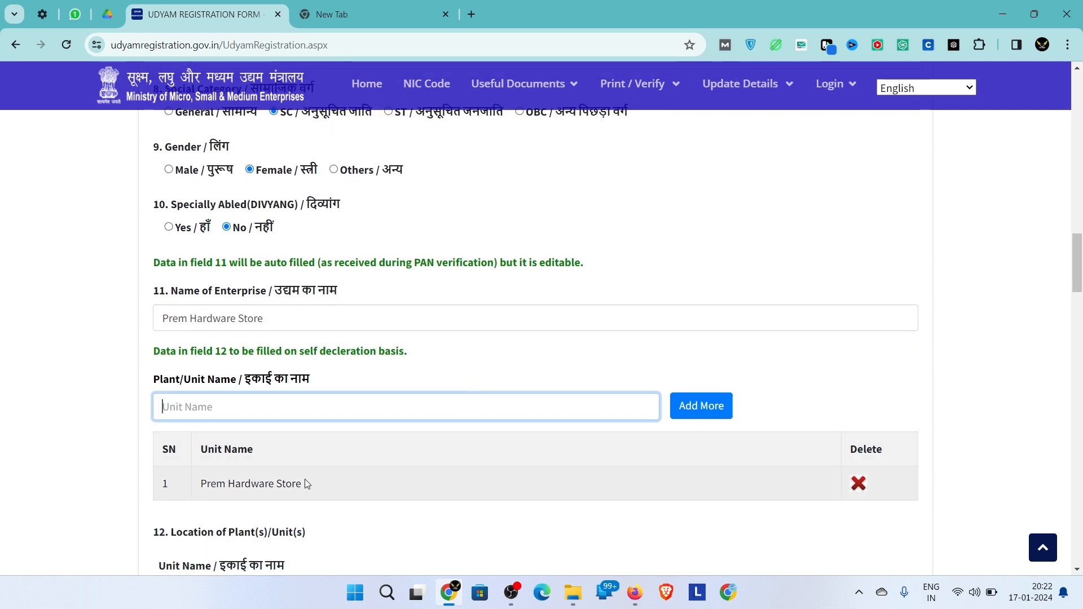
scroll(214, 482, down, 2)
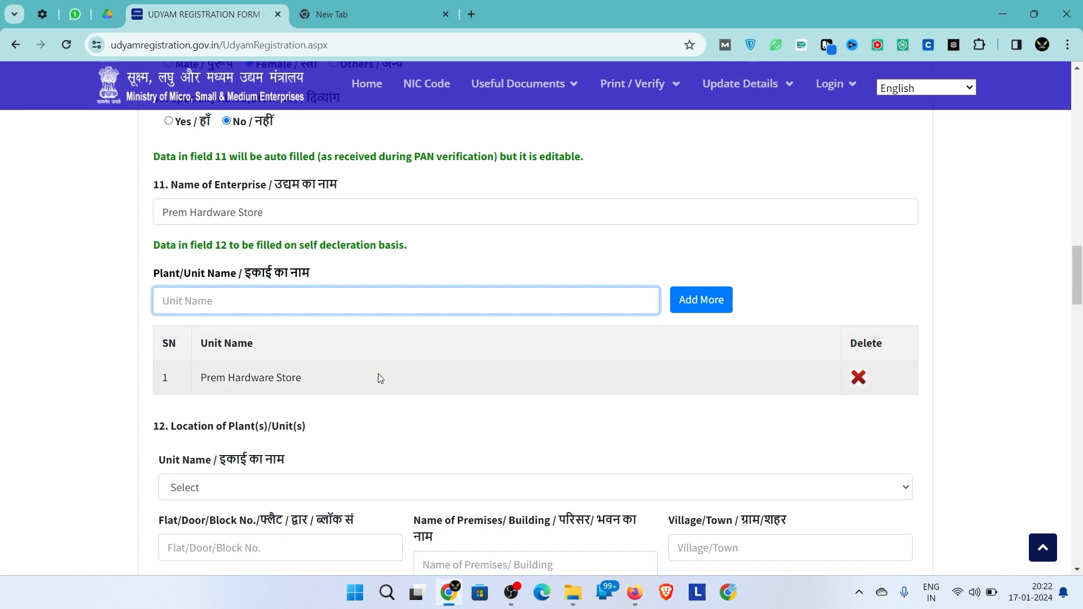
scroll(301, 380, down, 2)
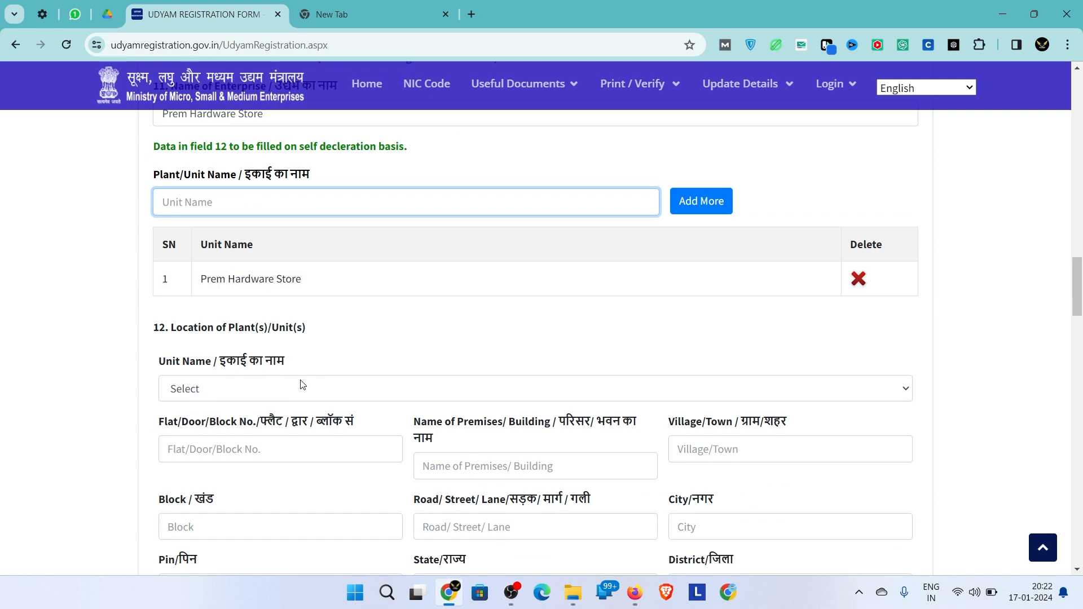
scroll(298, 336, down, 2)
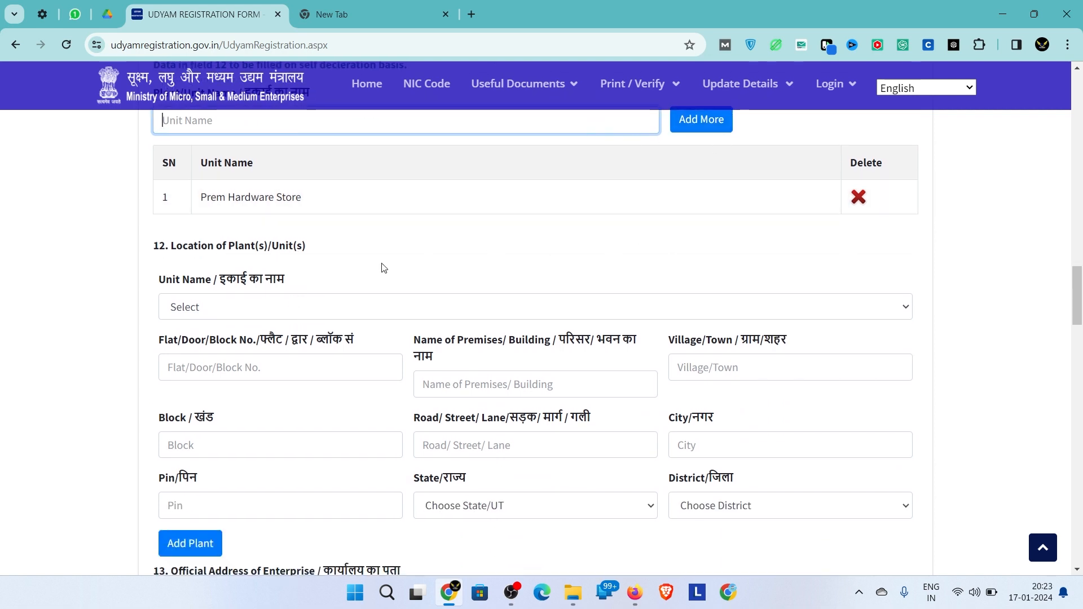
scroll(381, 268, down, 2)
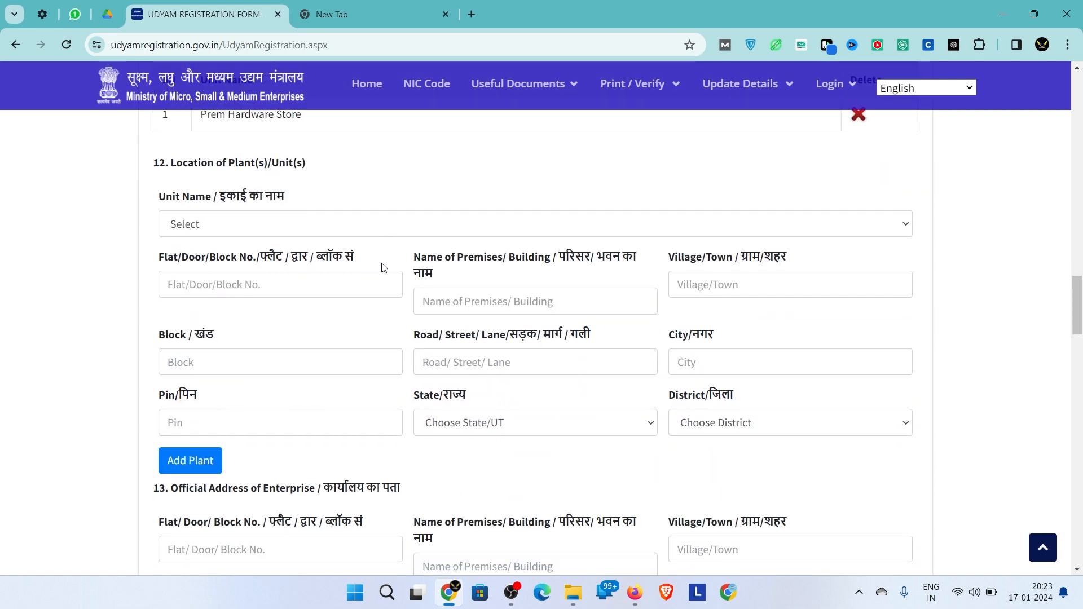
click(215, 227)
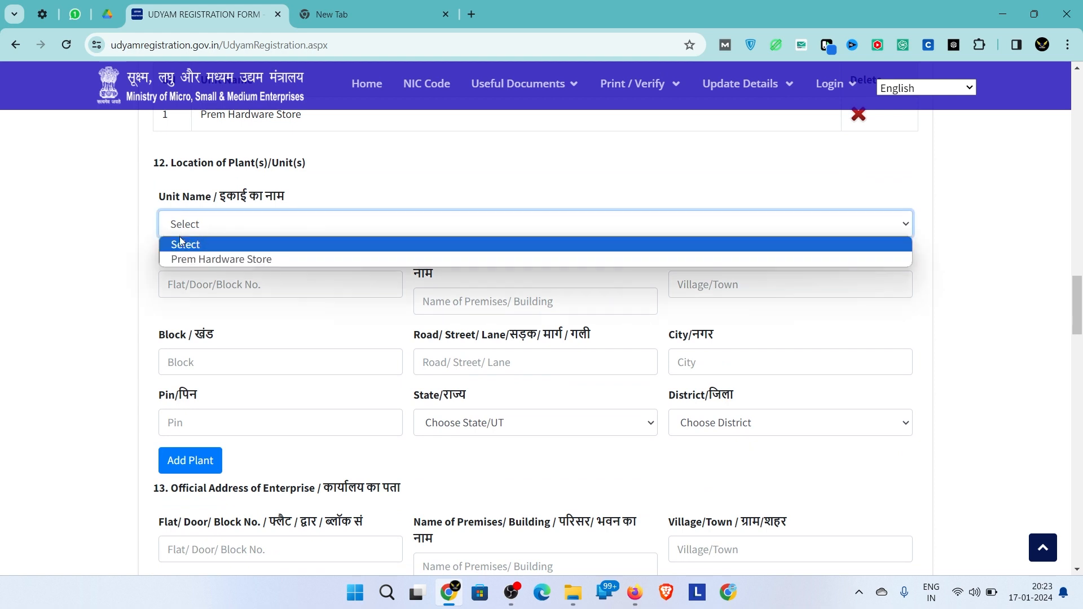
click(194, 259)
click(248, 289)
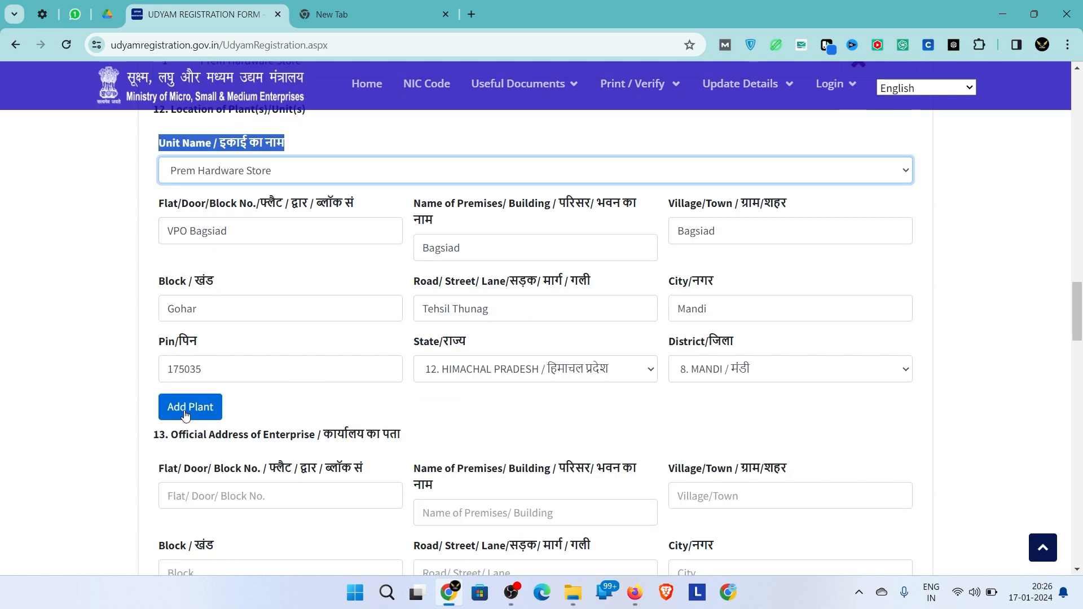
click(185, 407)
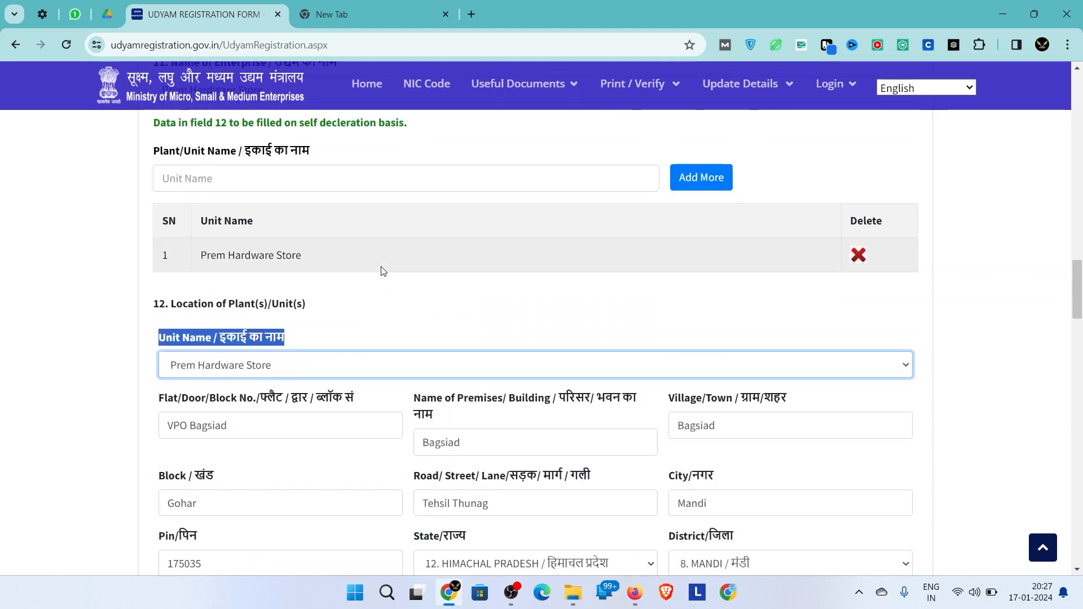
click(447, 296)
scroll(447, 296, down, 5)
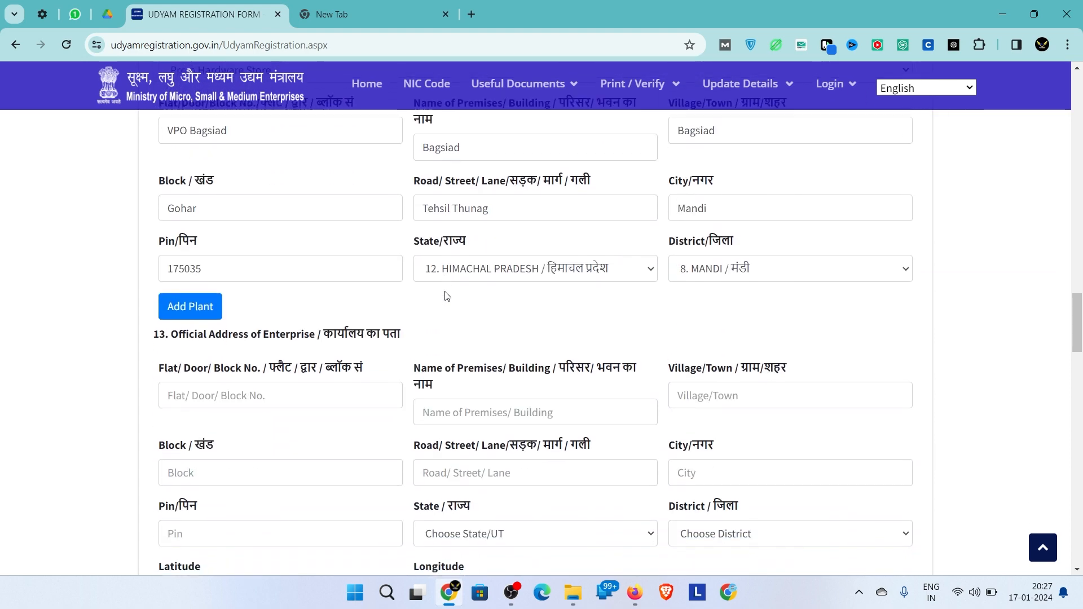
scroll(440, 283, up, 4)
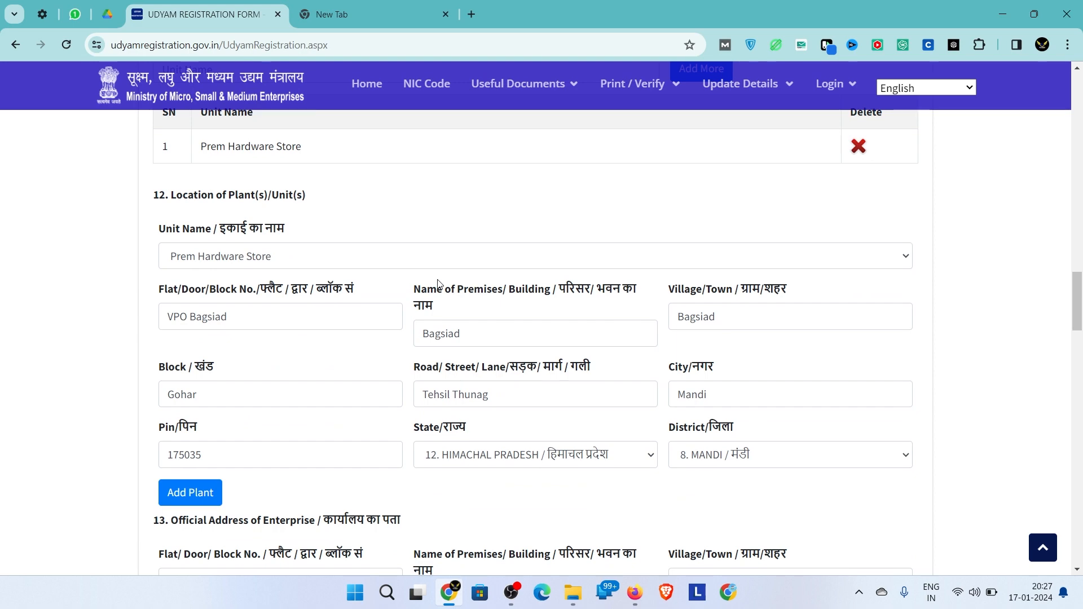
scroll(440, 284, down, 4)
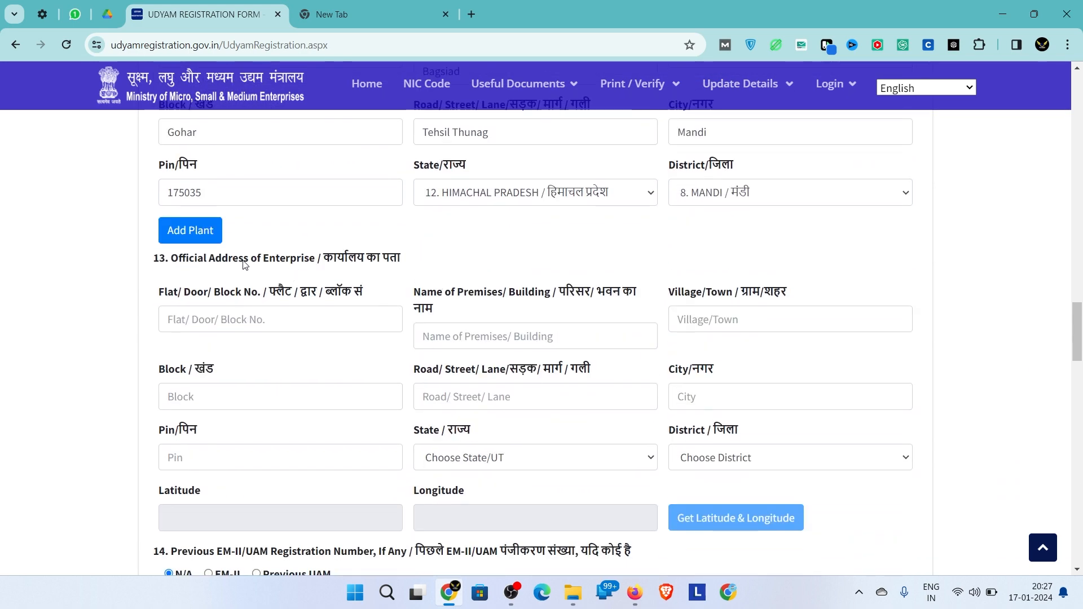
drag(242, 264, 384, 261)
click(386, 262)
click(334, 313)
scroll(334, 313, up, 5)
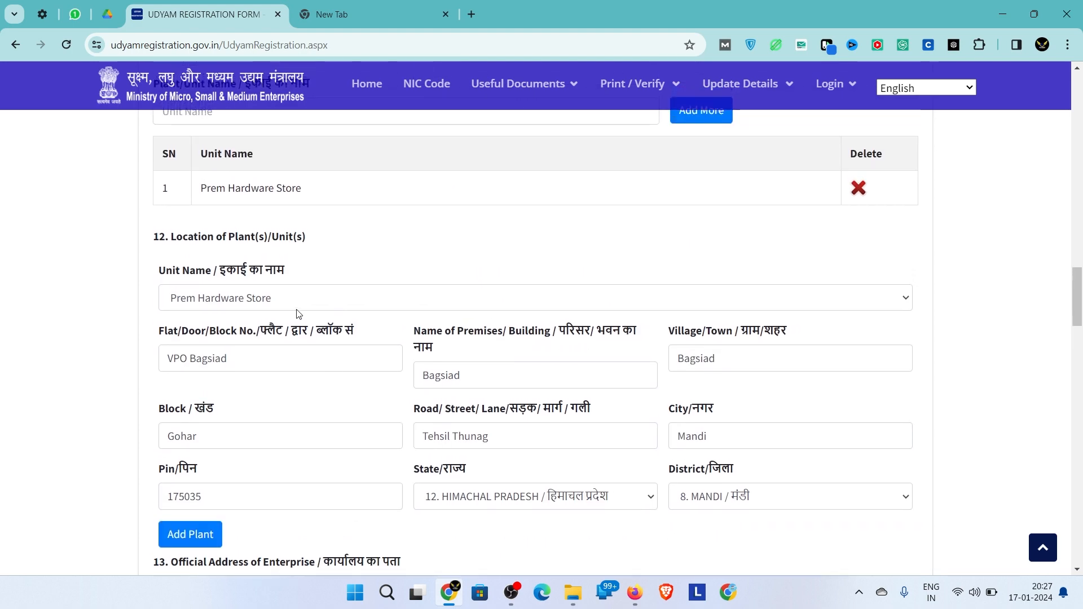
drag(258, 356, 63, 334)
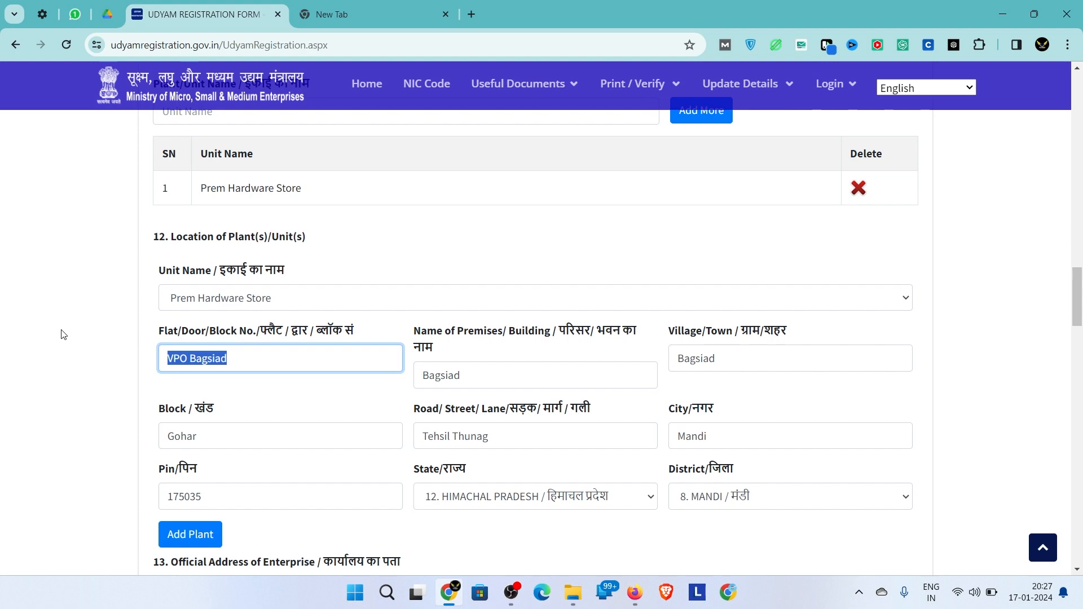
scroll(308, 357, down, 5)
- Fill the official address with district 8. MANDI and launch the Get Latitude & Longitude map
click(269, 306)
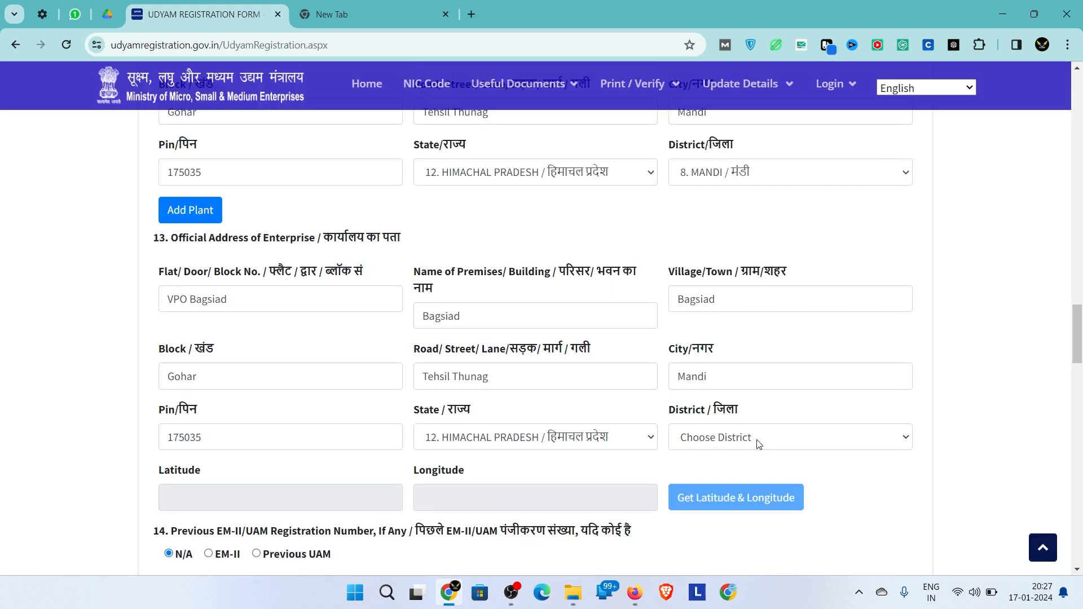
click(756, 438)
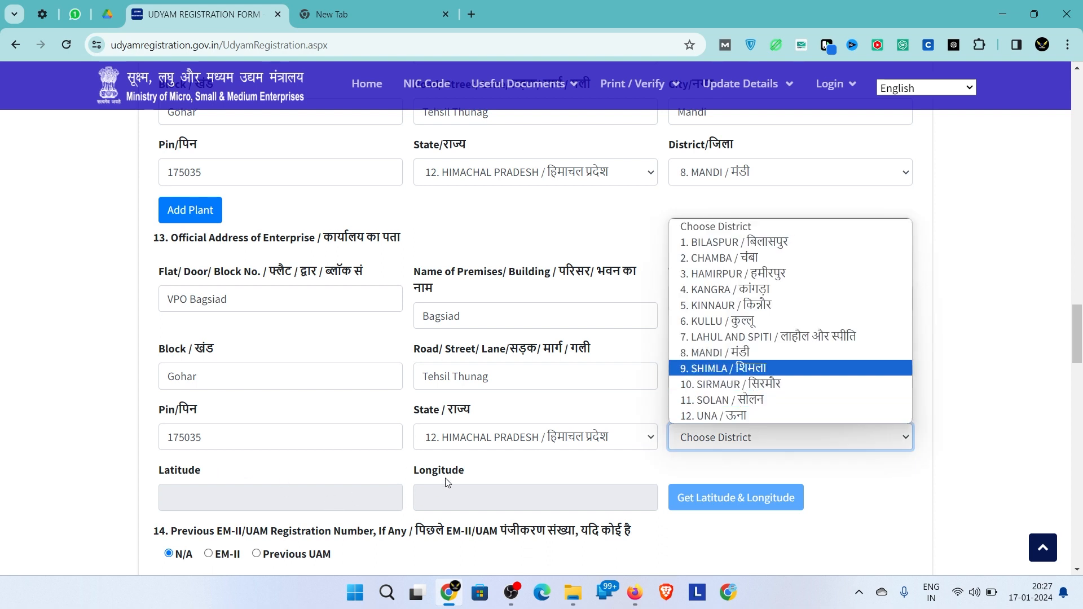
click(715, 355)
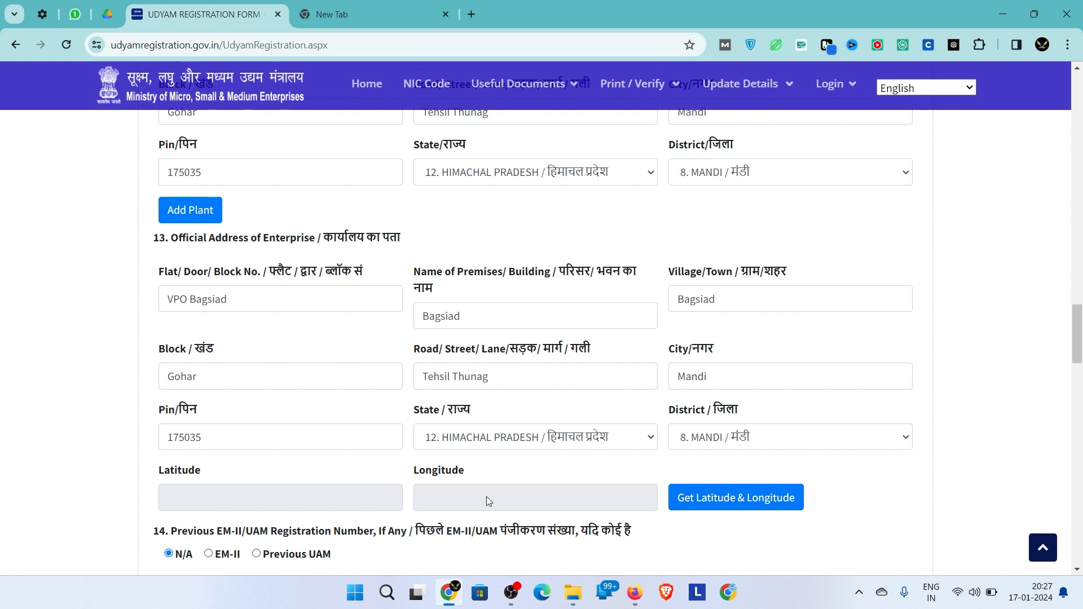
click(718, 496)
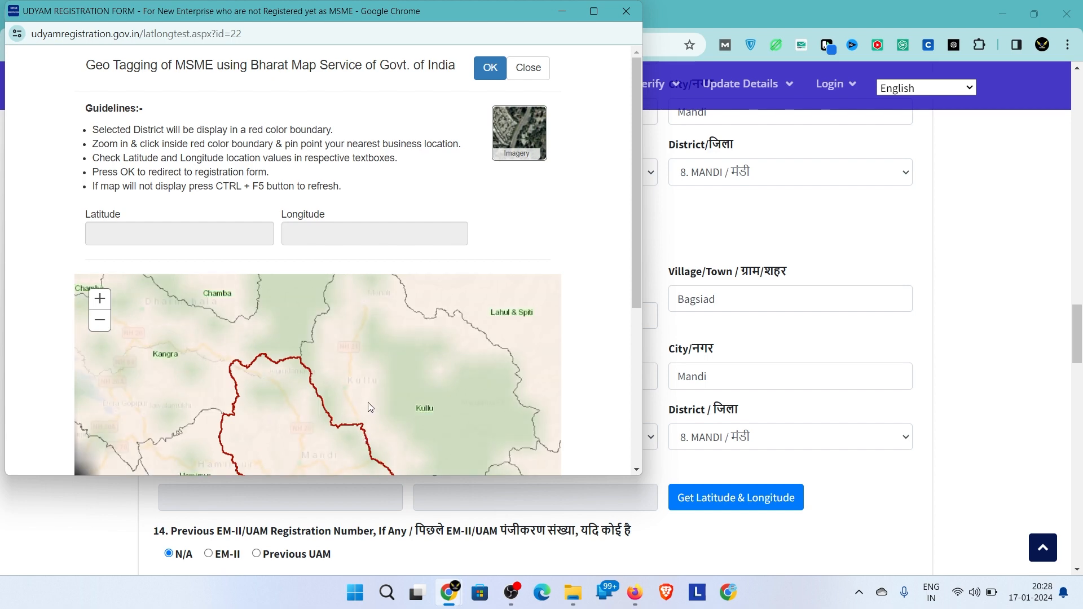
- Pan and zoom the map into Mandi district, pinning a spot near Harhali
drag(368, 402, 390, 283)
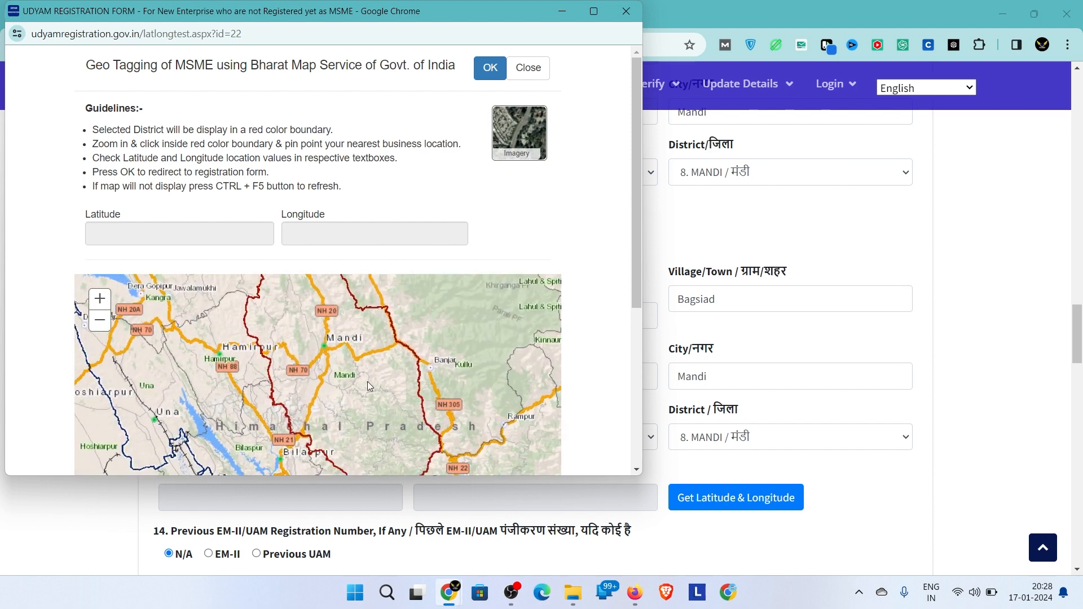
double_click(367, 381)
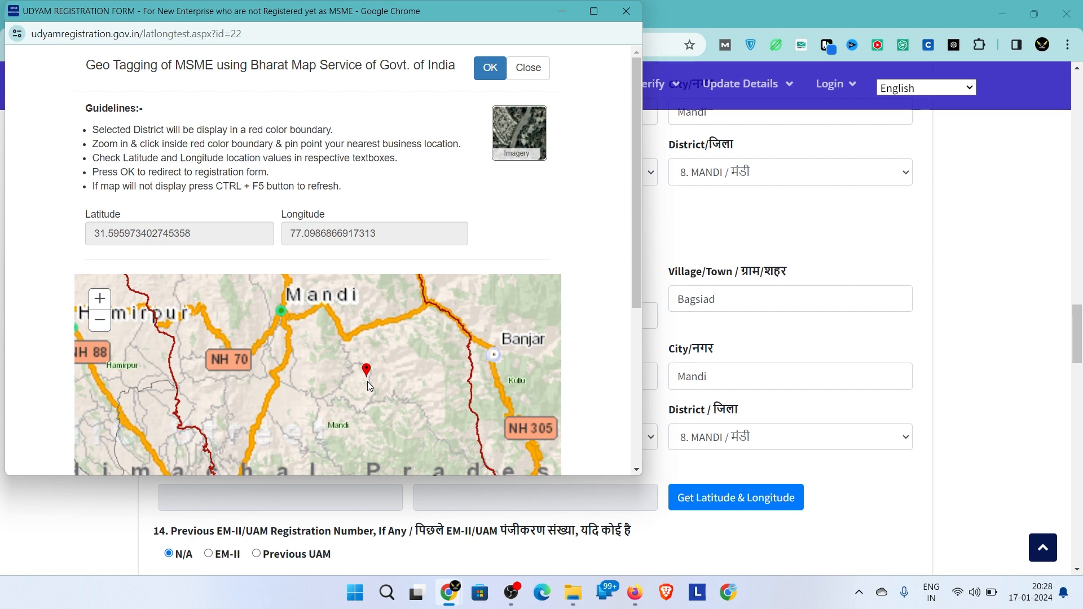
double_click(367, 381)
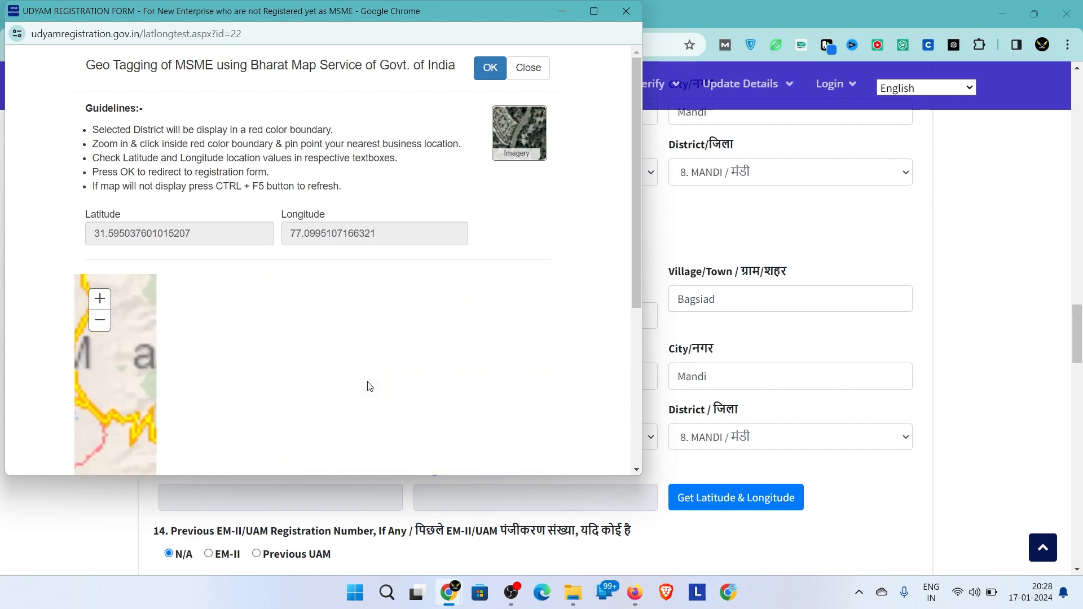
click(367, 381)
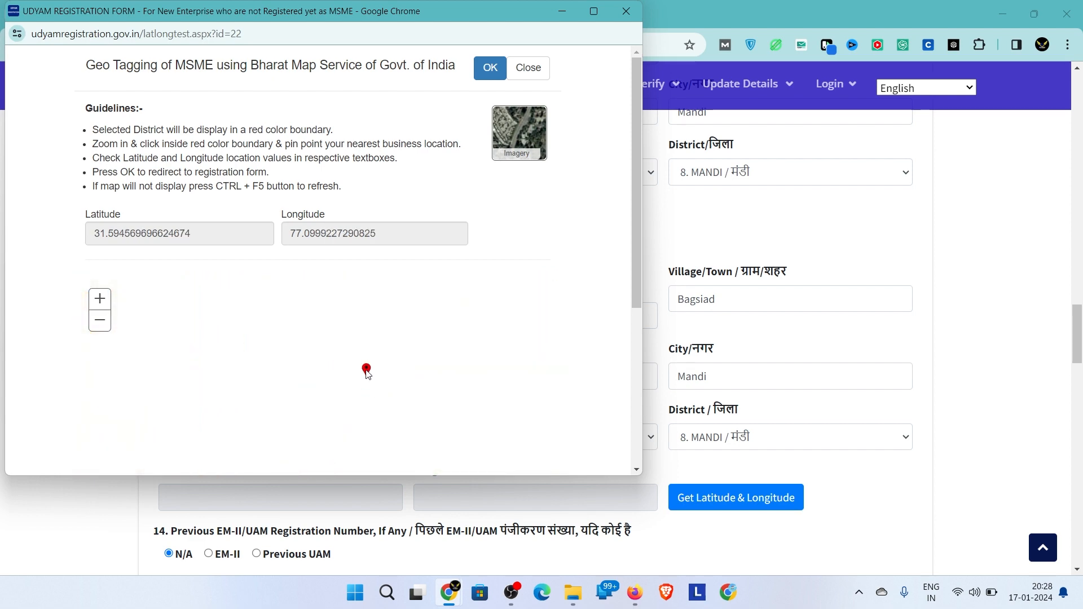
drag(366, 370, 401, 268)
click(326, 322)
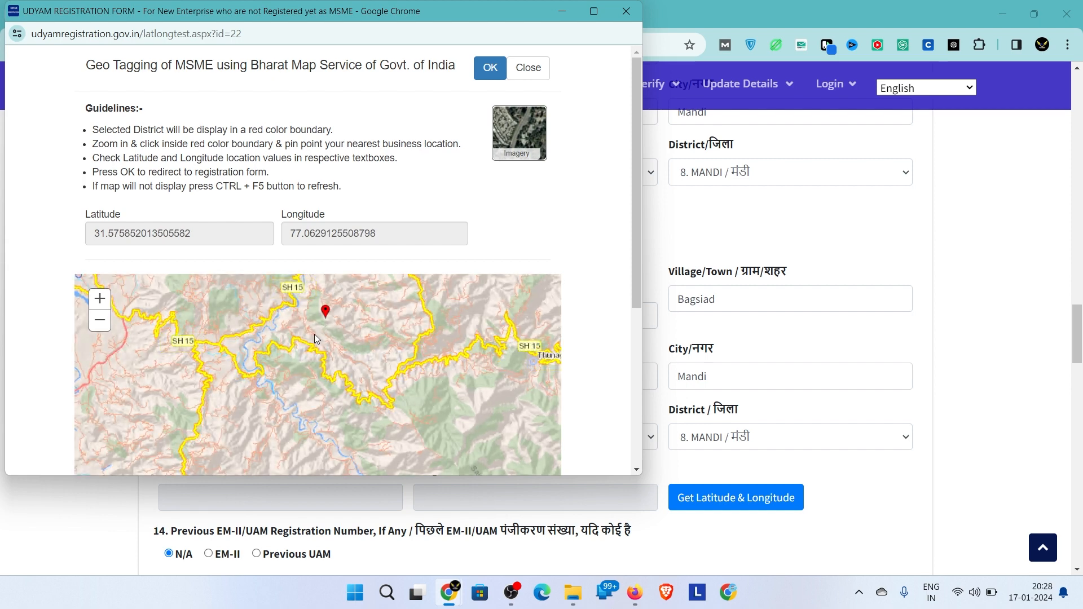
double_click(314, 334)
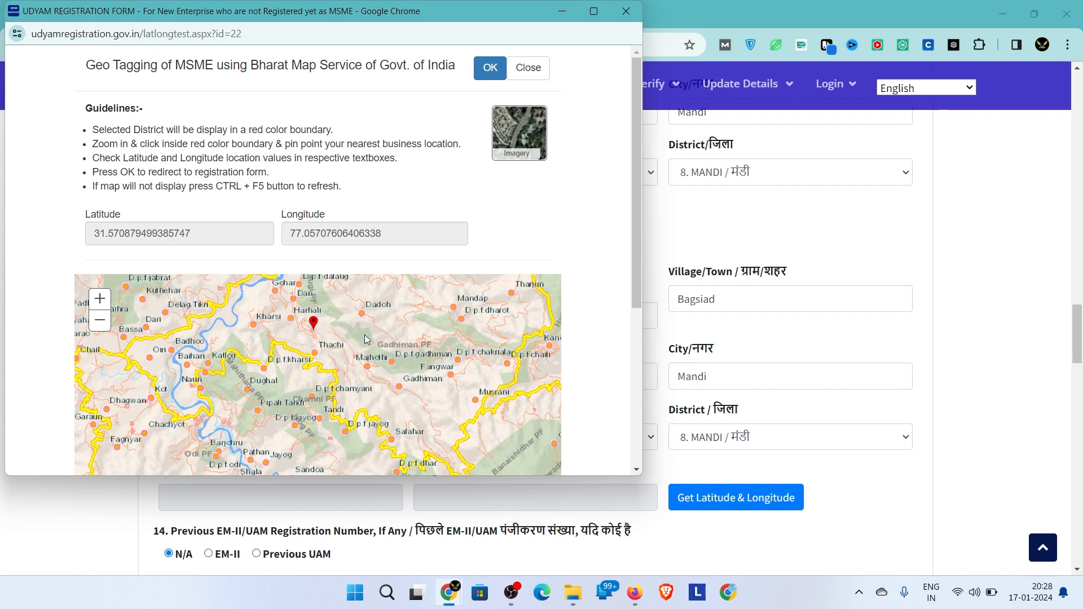
drag(446, 407, 243, 415)
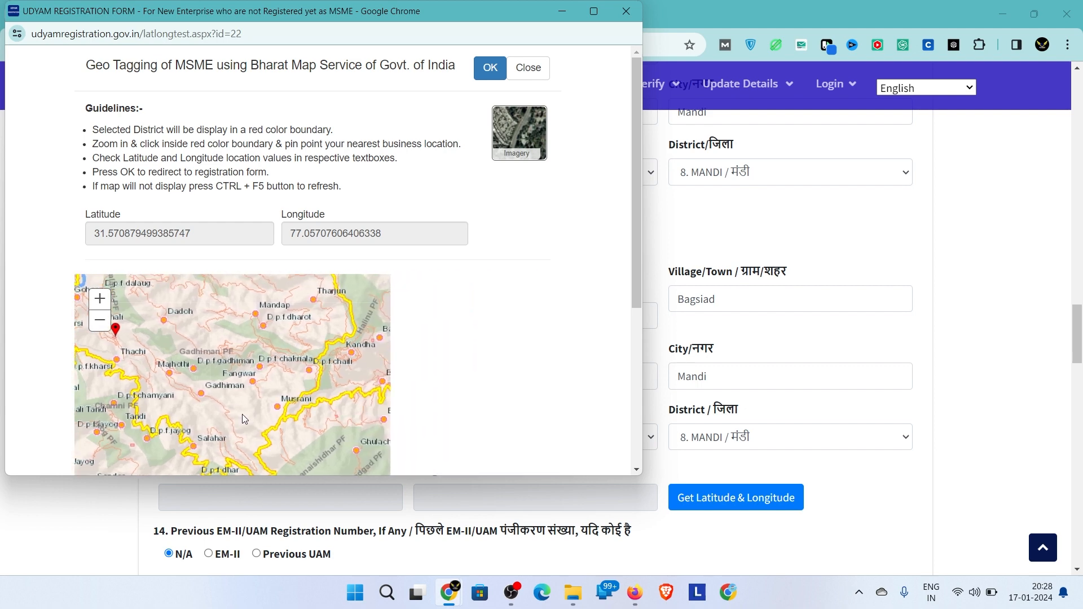
click(387, 380)
scroll(383, 384, up, 2)
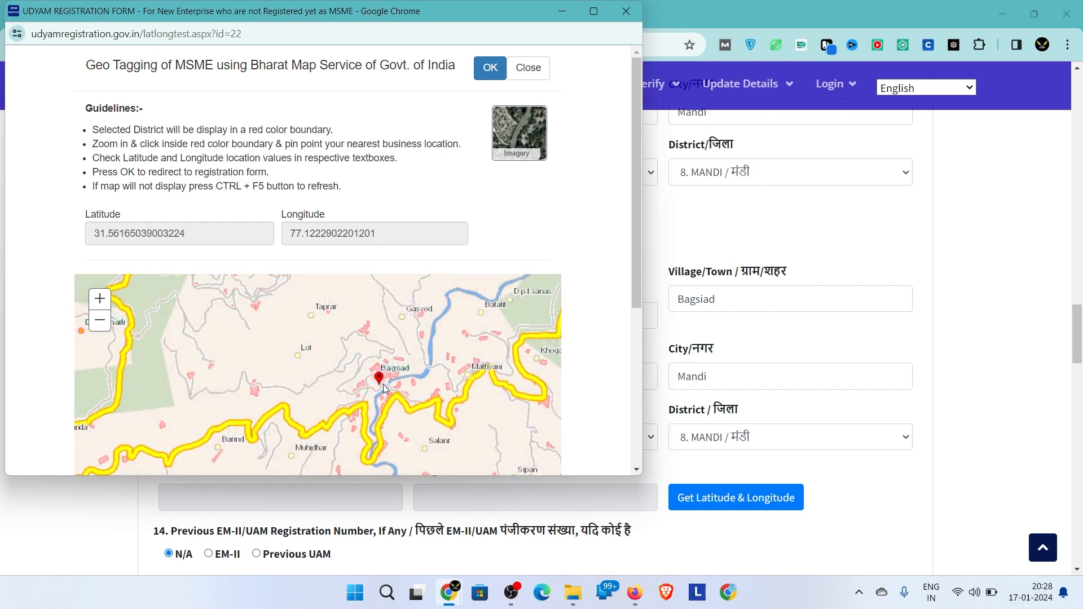
click(388, 401)
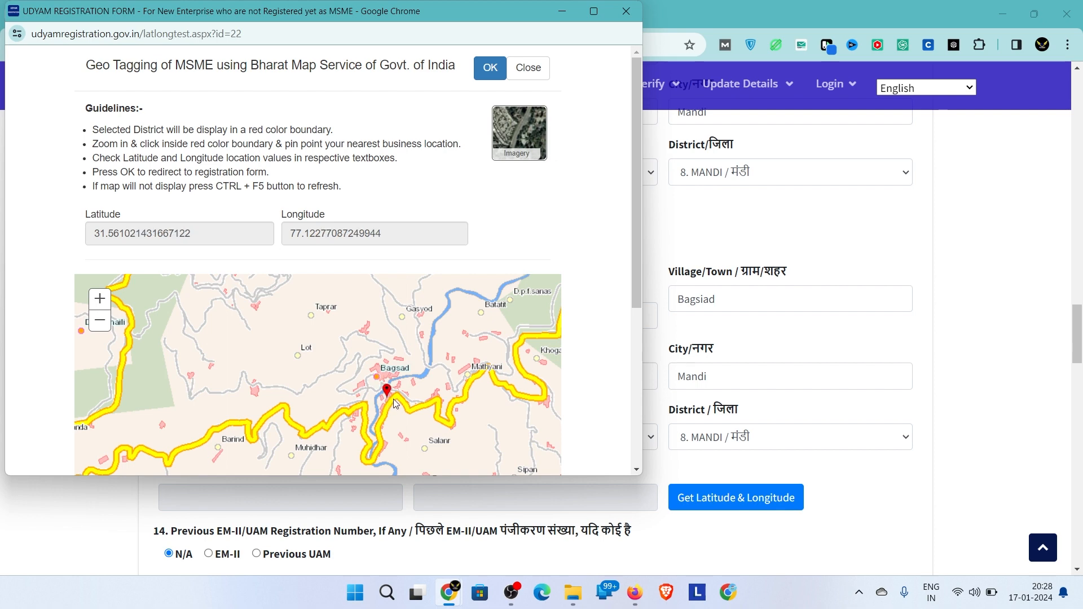
click(394, 402)
scroll(395, 401, up, 2)
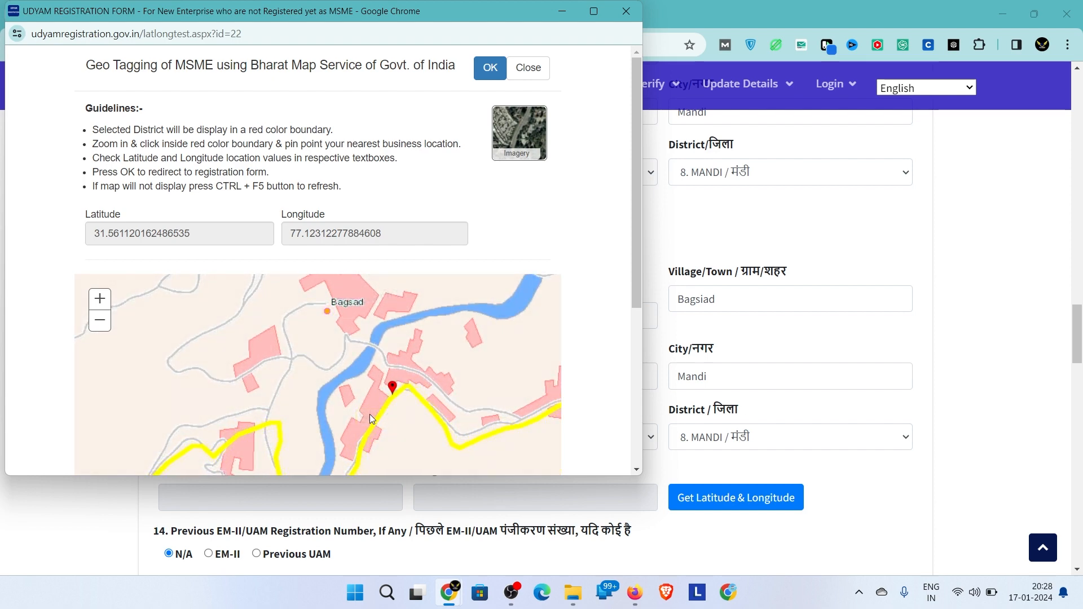
click(370, 417)
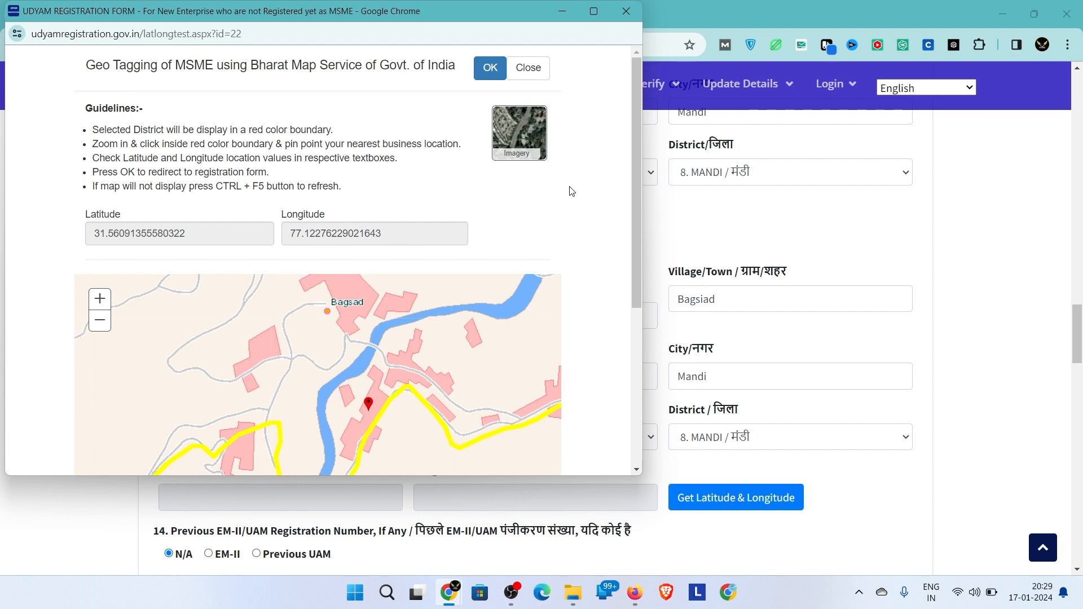
scroll(575, 282, down, 5)
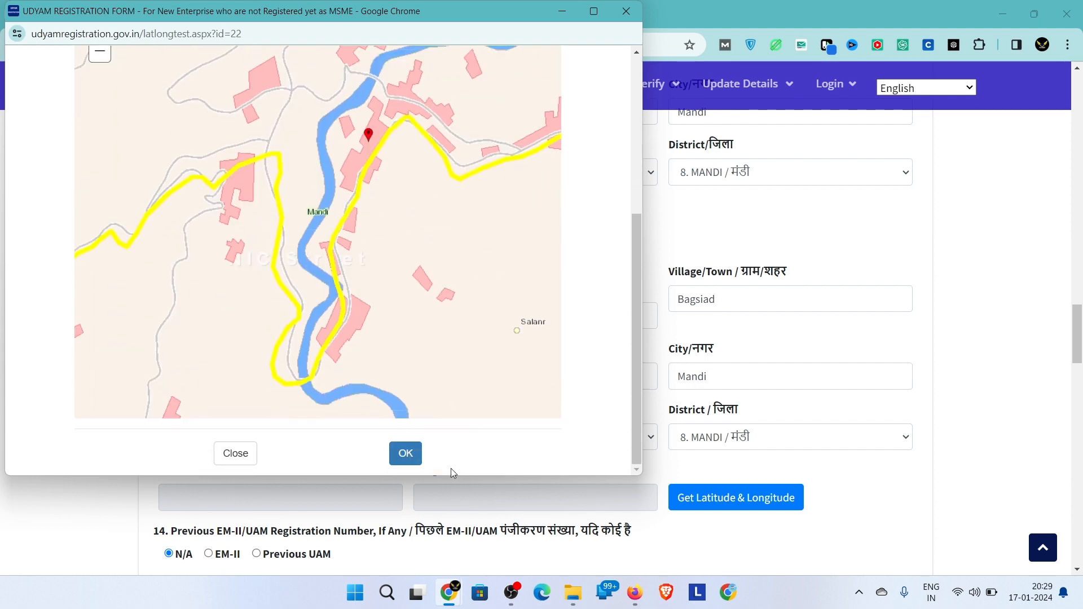
click(406, 456)
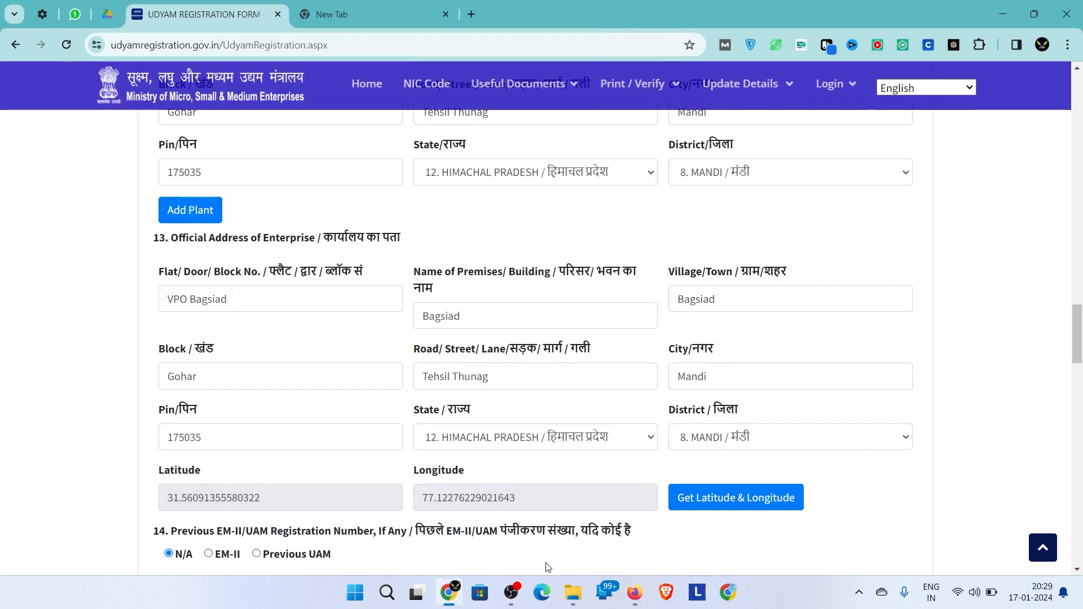
click(96, 46)
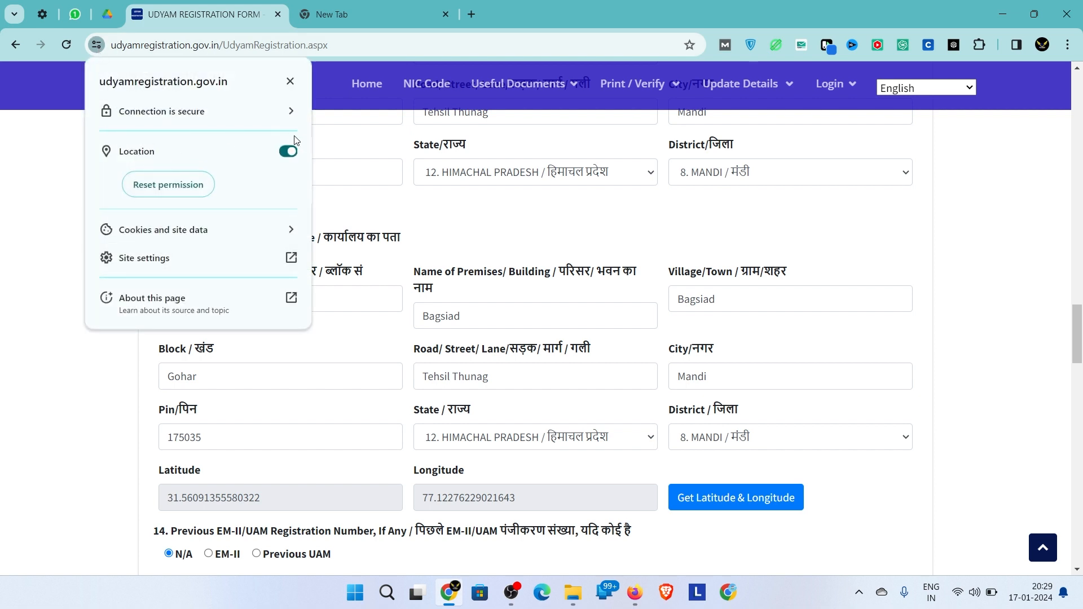
click(154, 261)
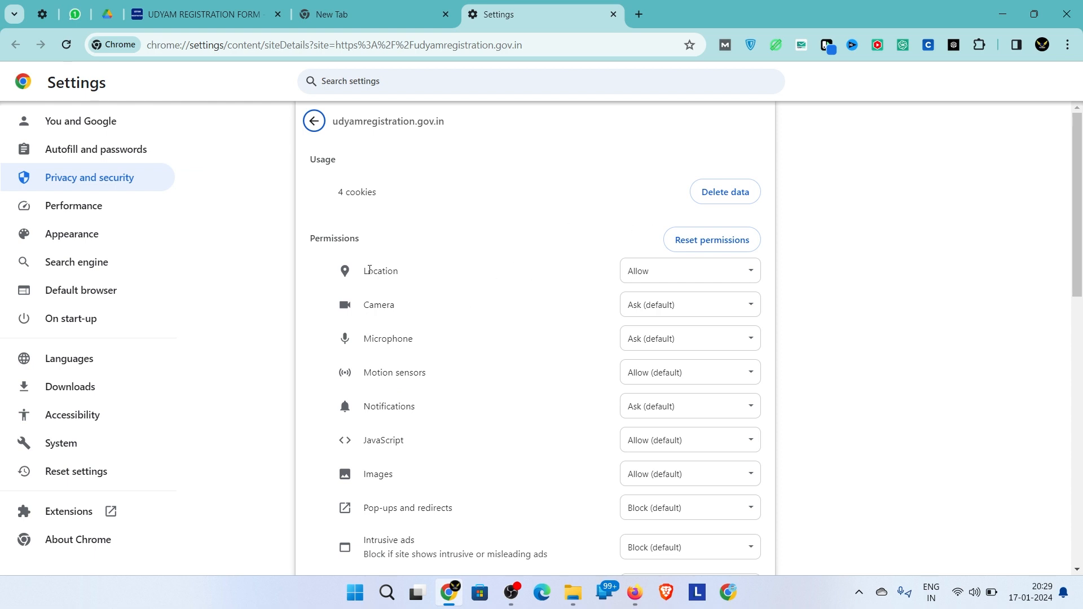
drag(357, 271, 411, 266)
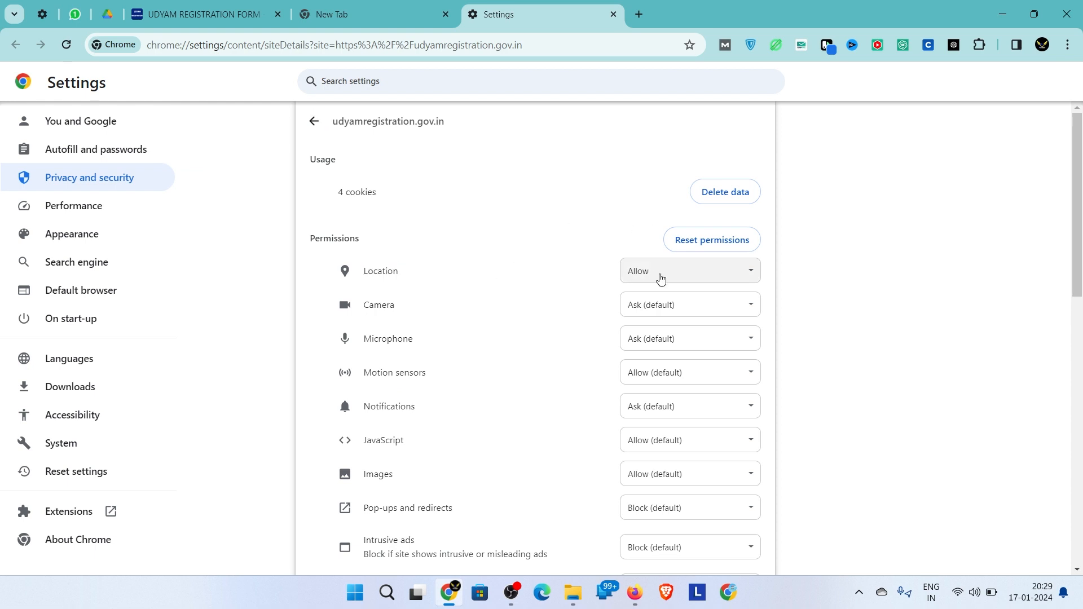
click(613, 14)
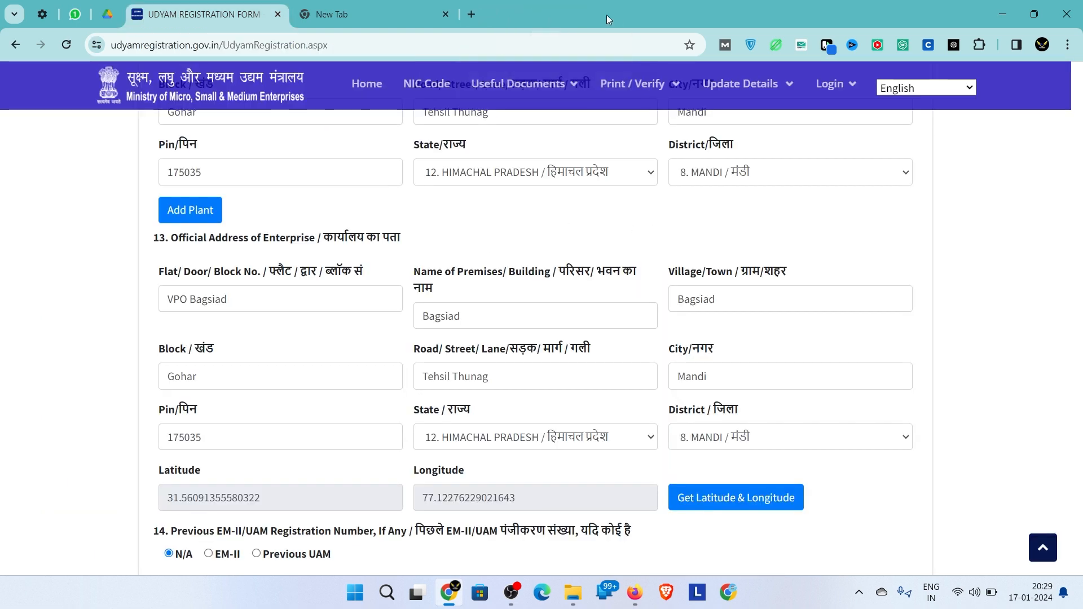
- Set incorporation date 01/01/2024 and commencement date 02/01/2024 from the calendars
scroll(830, 355, down, 3)
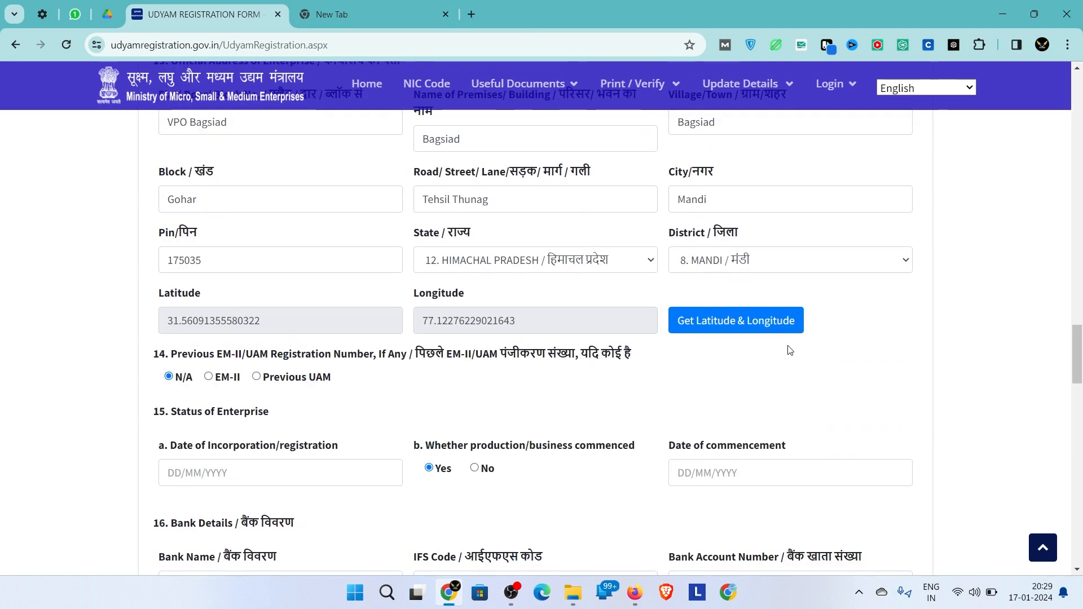
scroll(586, 403, down, 1)
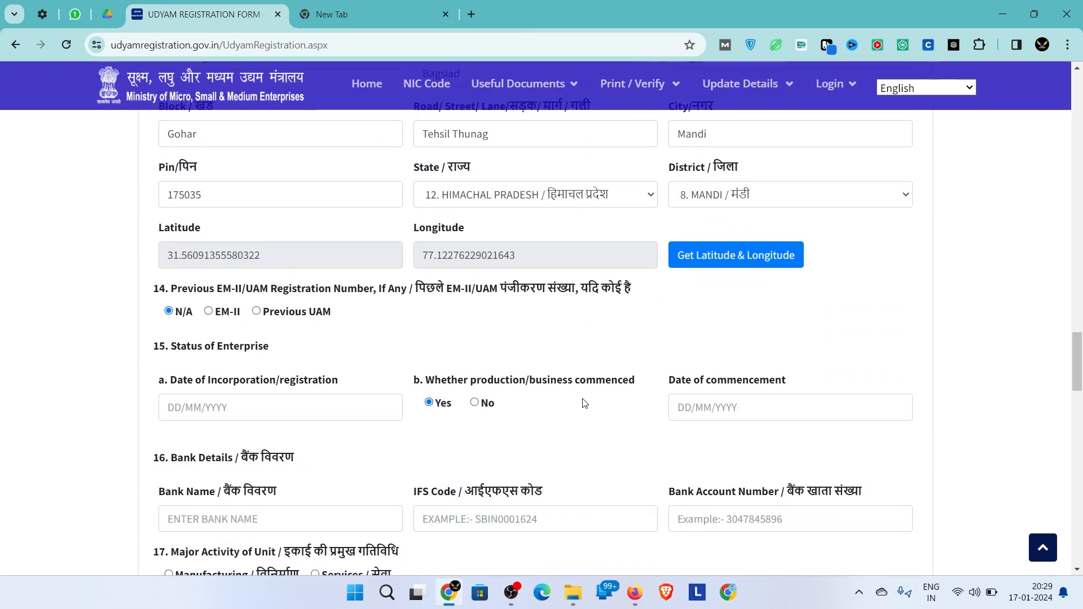
click(241, 402)
click(196, 463)
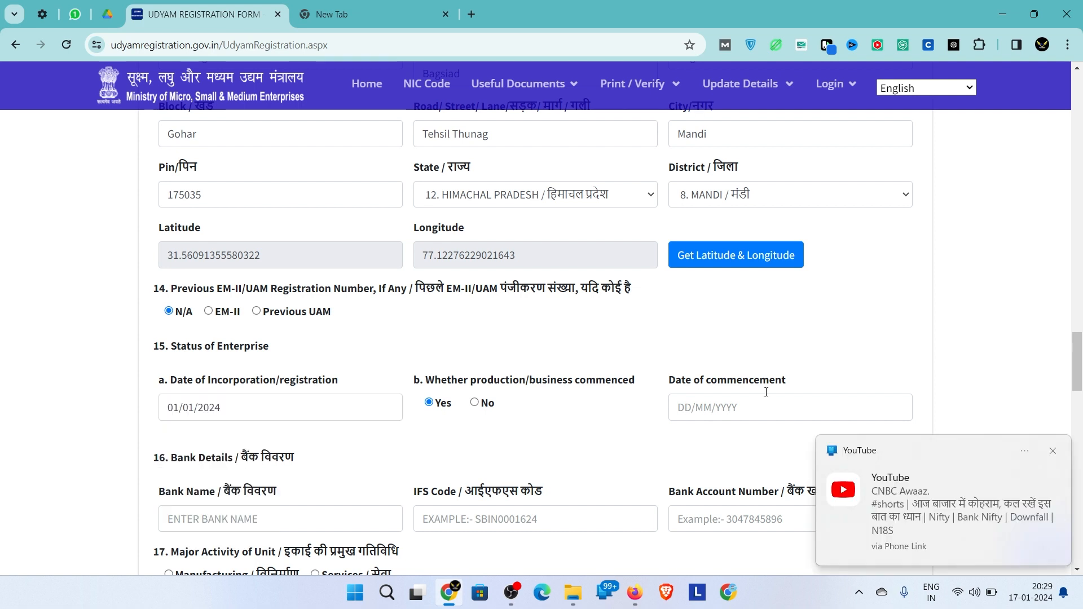
click(1052, 451)
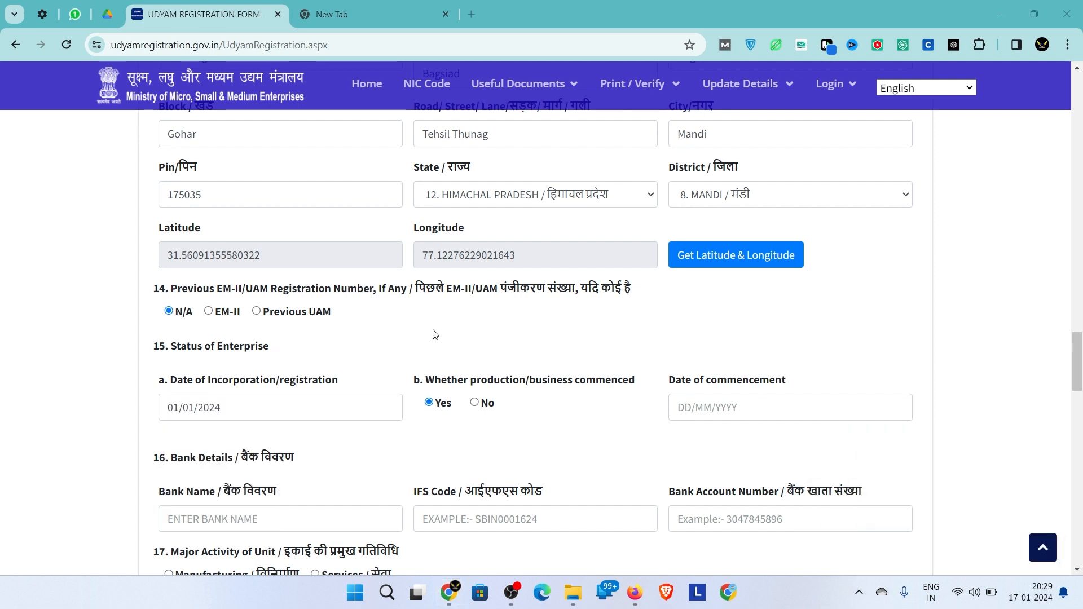
click(709, 403)
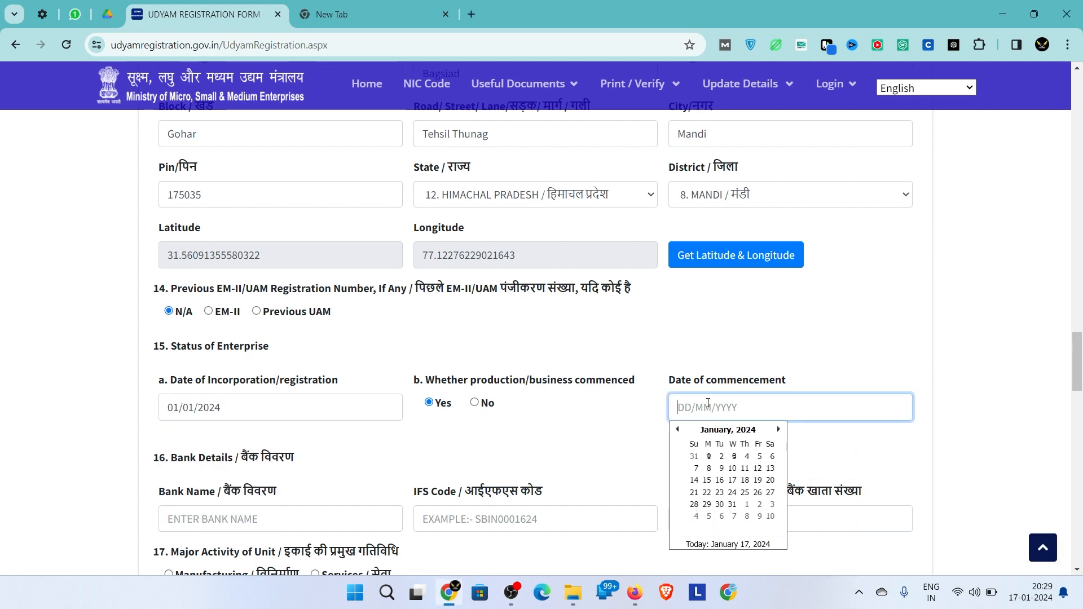
click(710, 458)
- Scroll down to the bank details and select the Bank Name field
scroll(713, 463, down, 2)
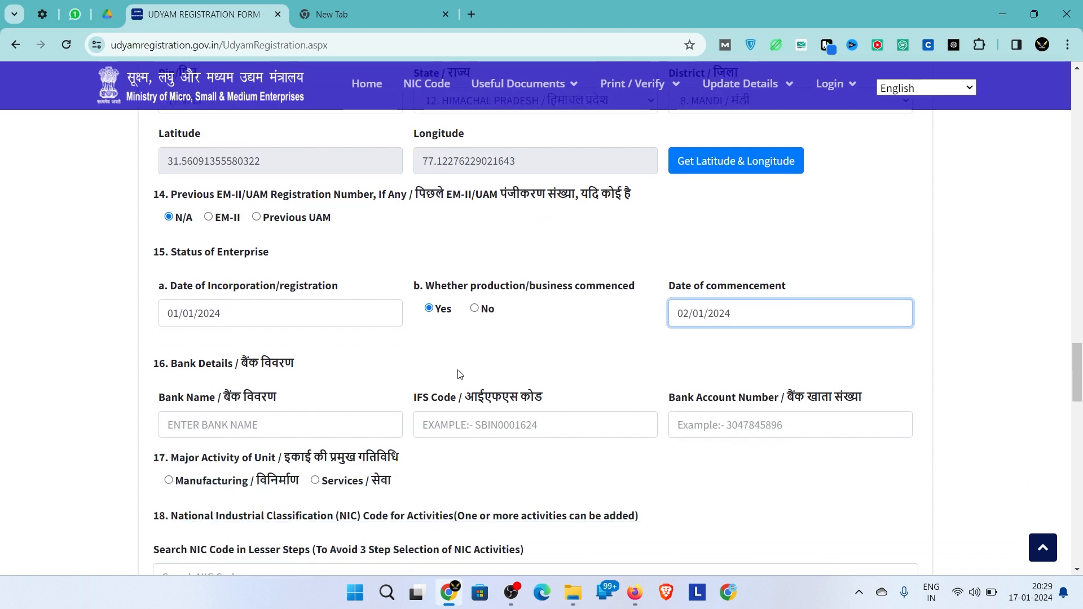
scroll(504, 387, down, 1)
scroll(503, 386, down, 1)
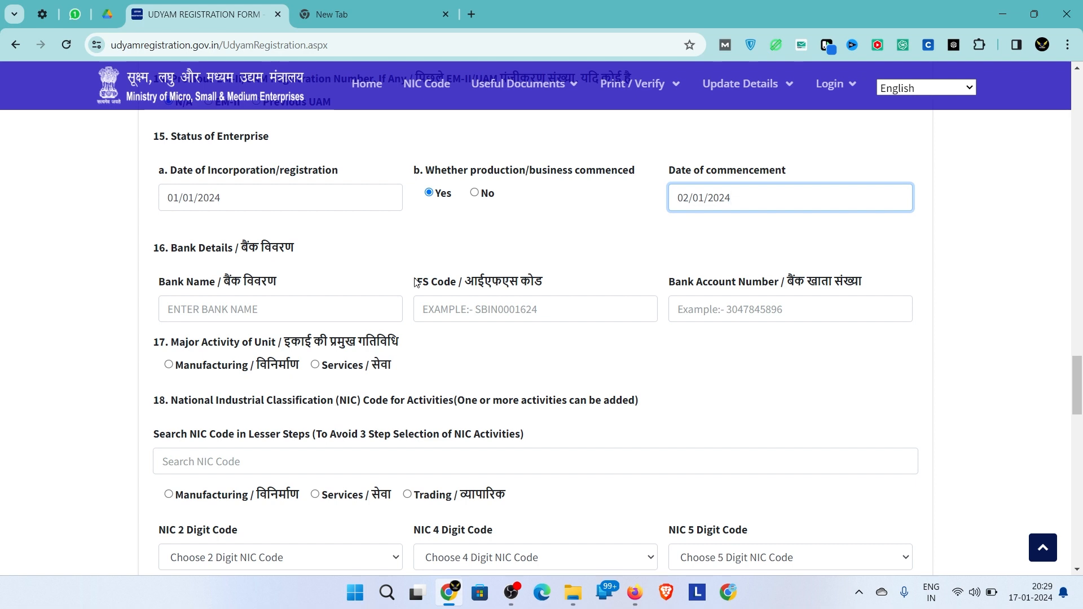
scroll(416, 283, down, 1)
click(255, 265)
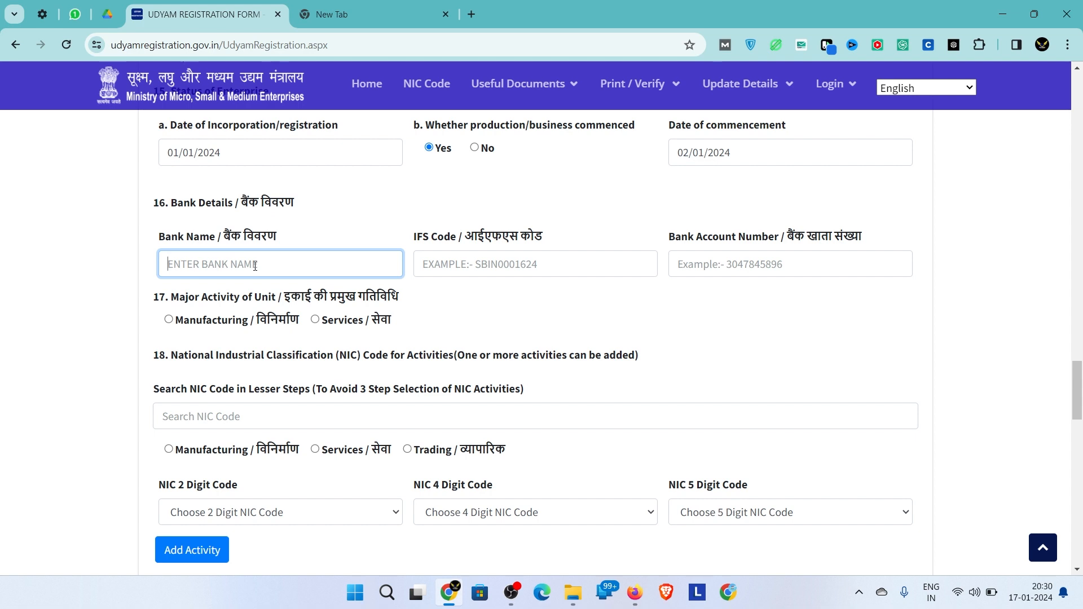
- Start the bank name by typing 'H' in the Bank Name field
click(600, 248)
click(318, 263)
text(H)
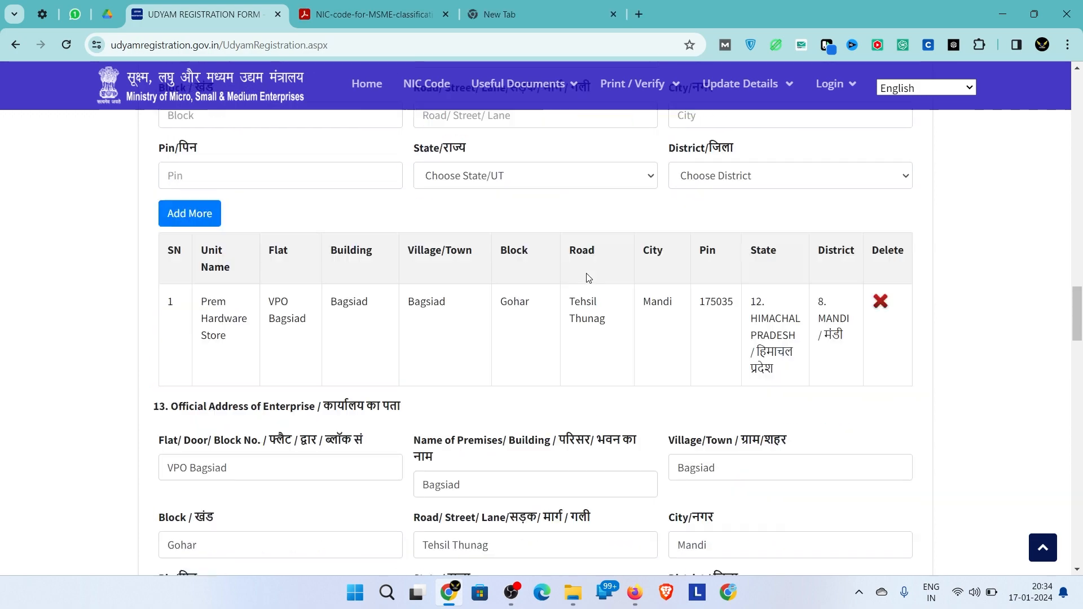
scroll(585, 278, down, 5)
scroll(584, 278, up, 9)
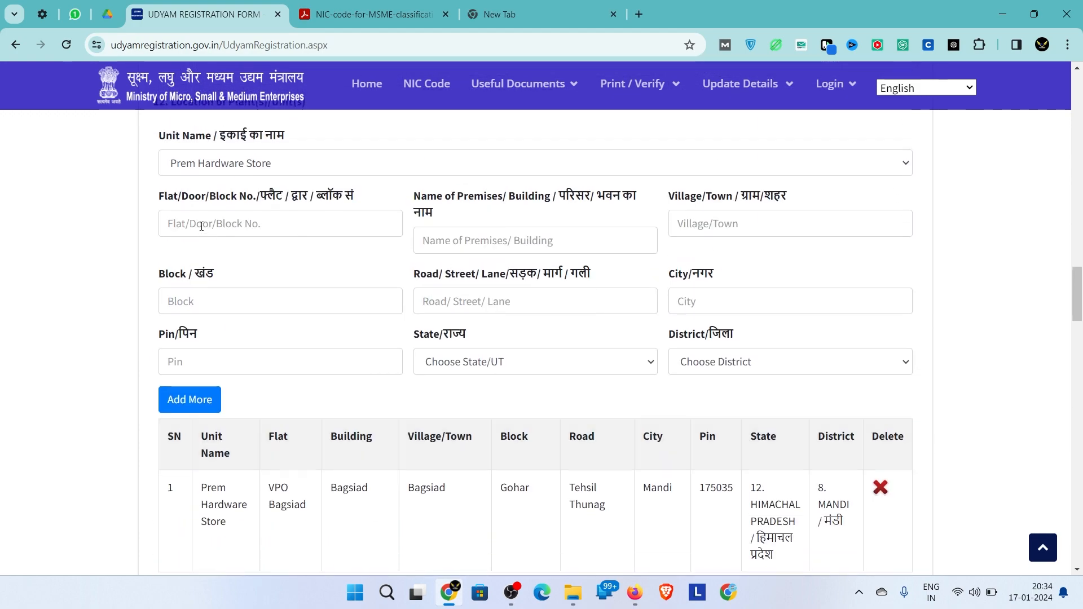
- Review the saved plant location unit and the geo-tagged Bagsiad official address
click(263, 168)
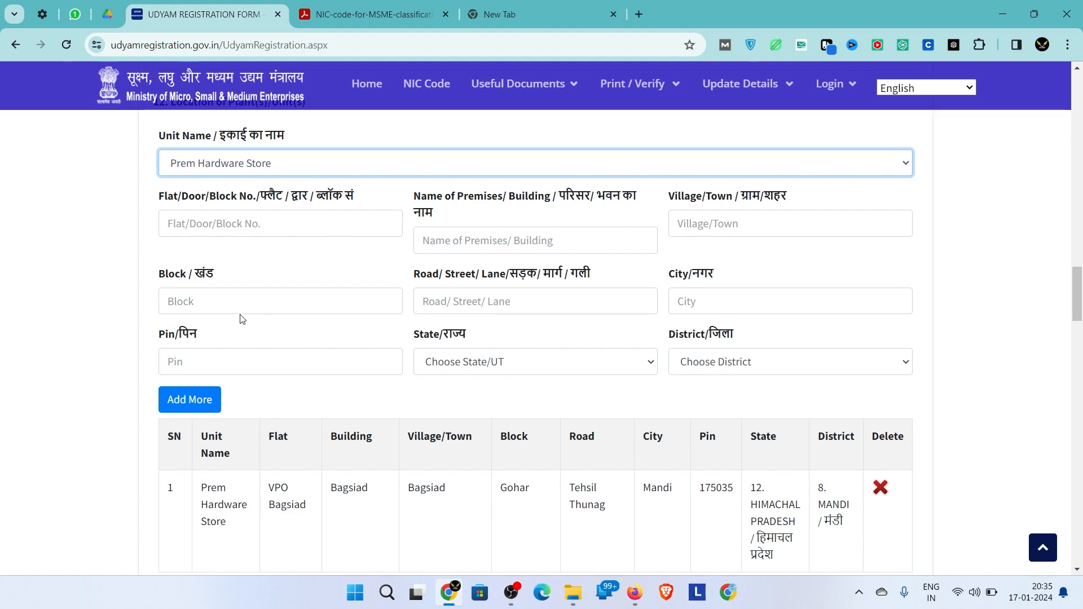
scroll(243, 317, up, 7)
scroll(241, 315, down, 5)
scroll(241, 315, down, 4)
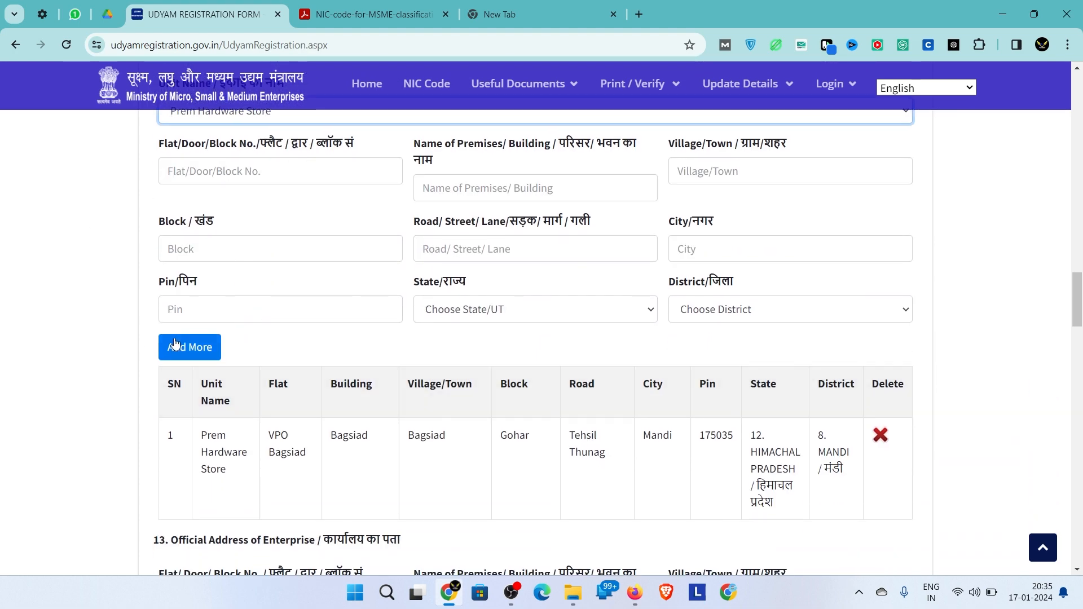
scroll(380, 295, down, 3)
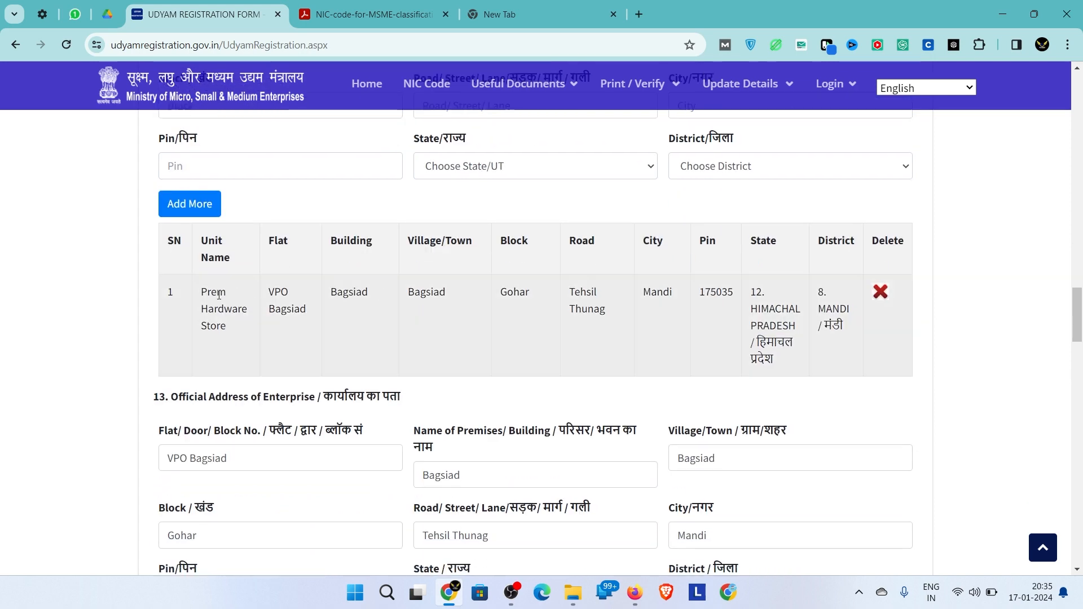
scroll(435, 432, down, 5)
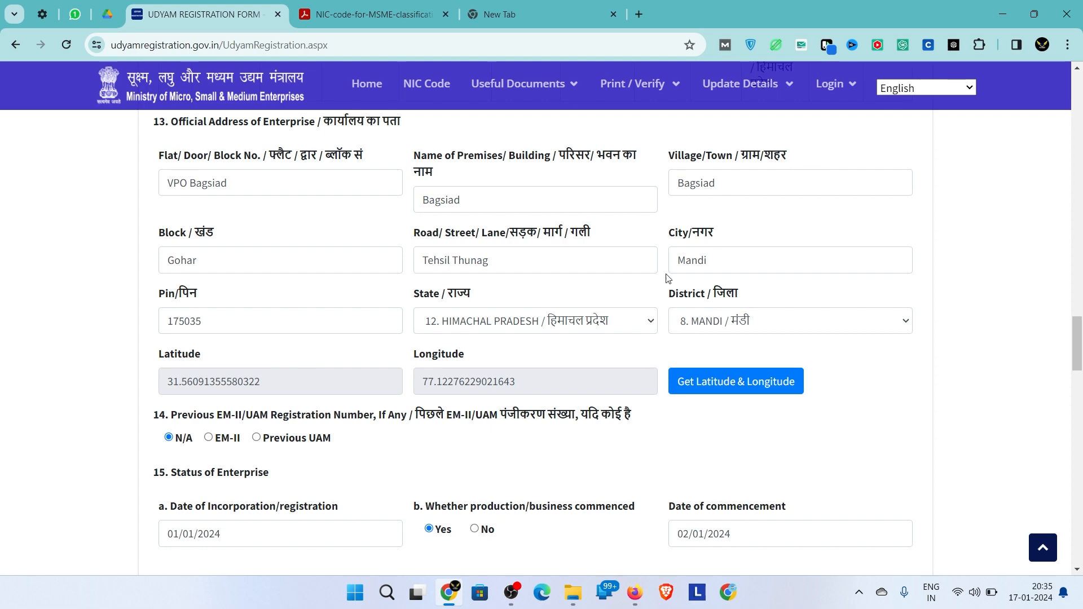
scroll(450, 234, up, 3)
scroll(448, 234, down, 4)
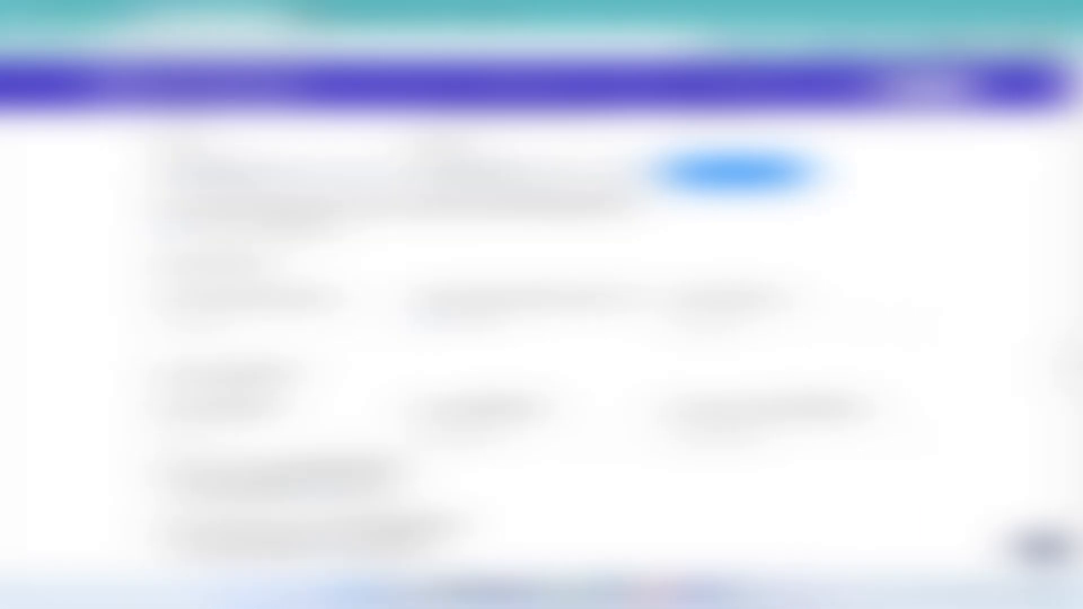
drag(190, 207, 627, 207)
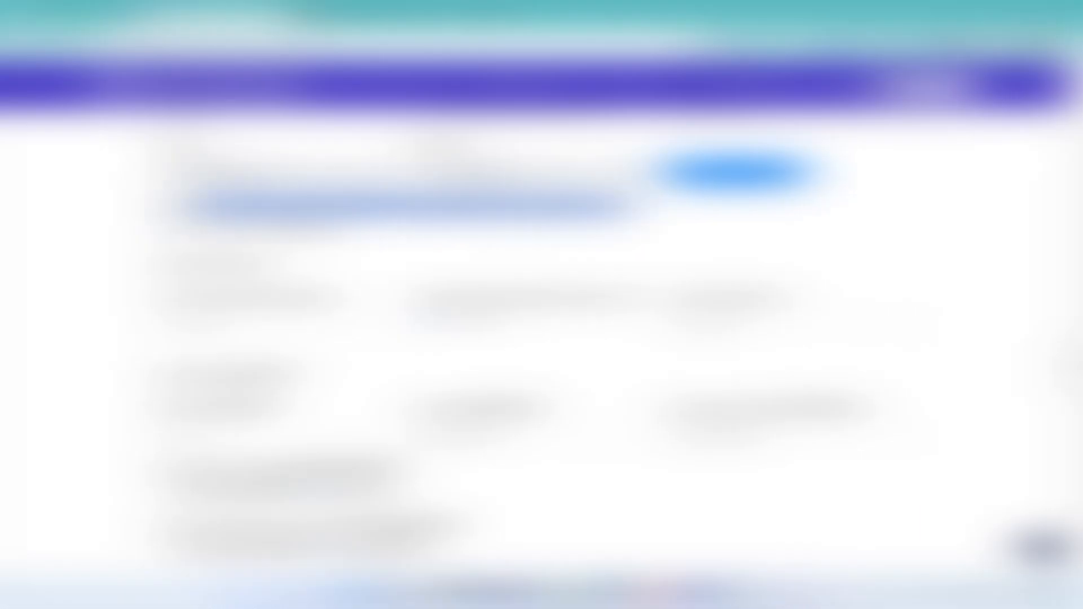
click(627, 214)
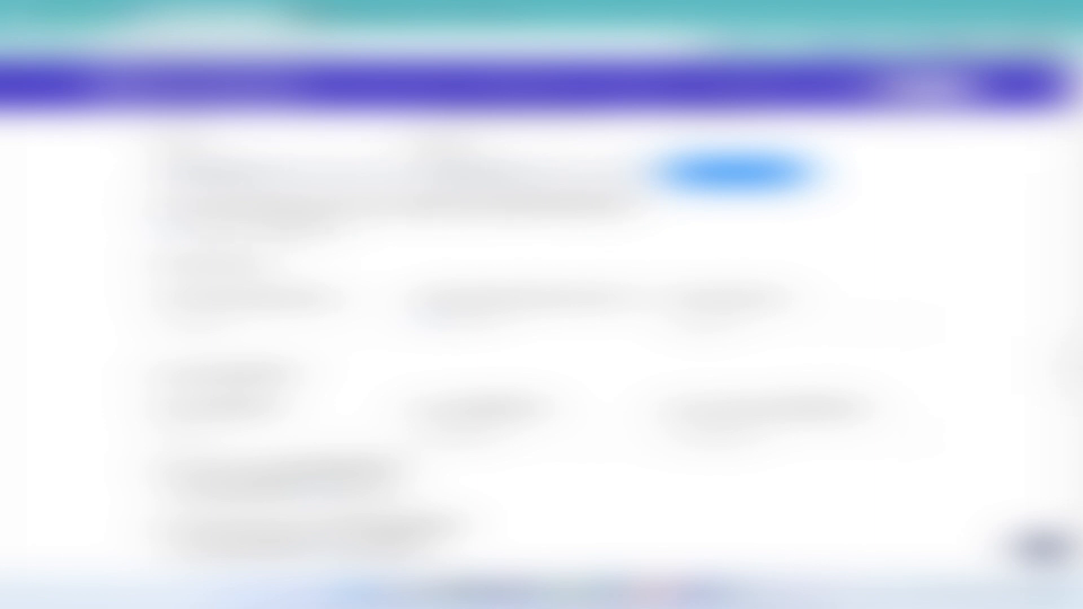
scroll(542, 339, down, 2)
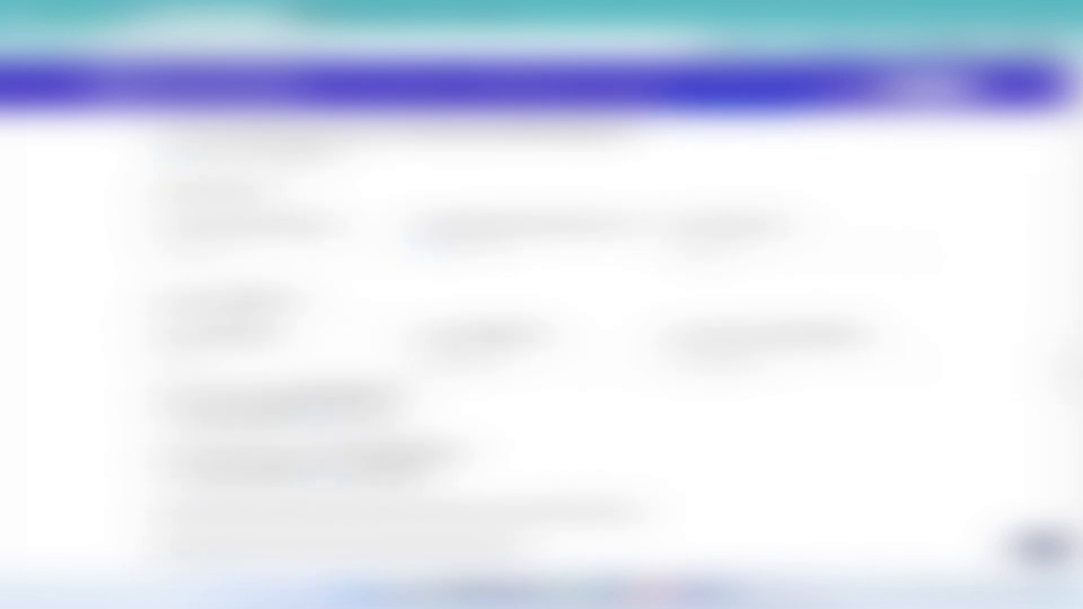
triple_click(260, 224)
click(260, 224)
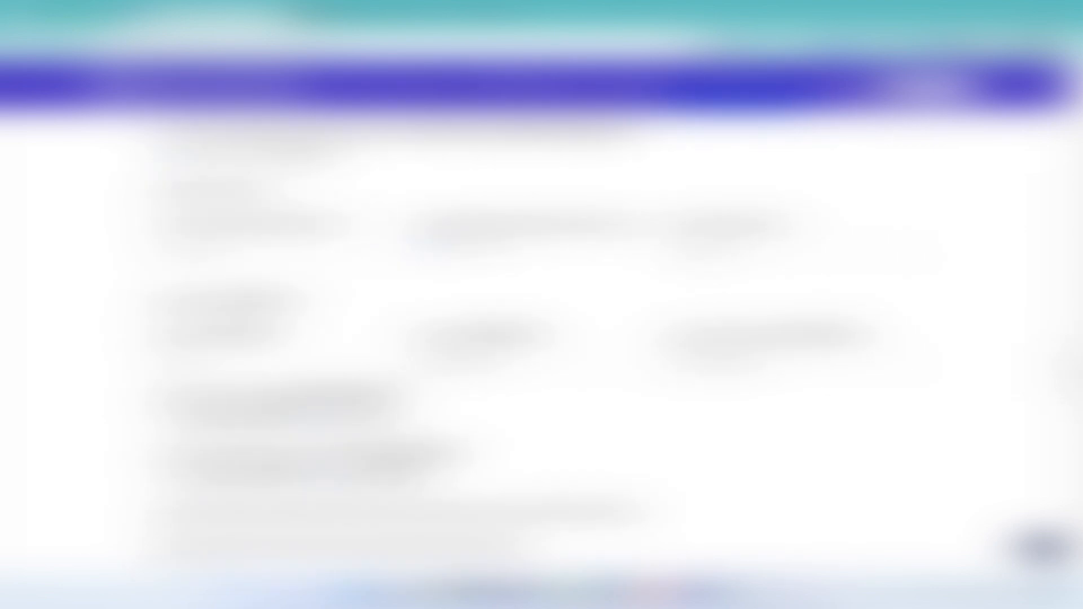